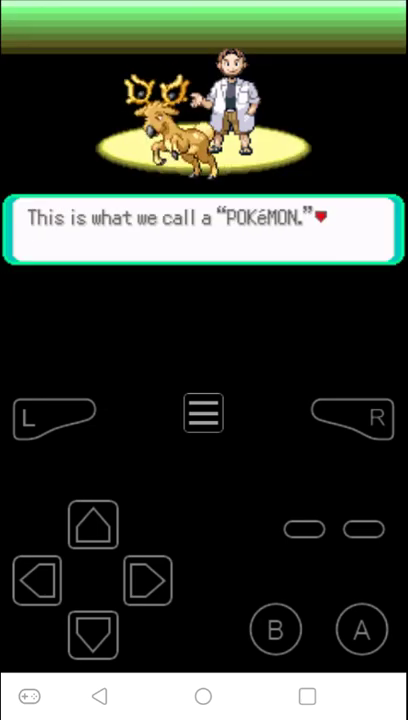
# Step: Advance Professor Birch's introduction up to the boy-or-girl question
pyautogui.click(361, 628)
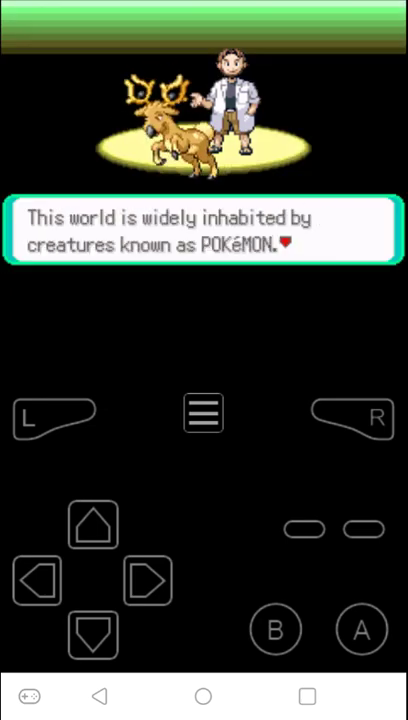
pyautogui.click(361, 628)
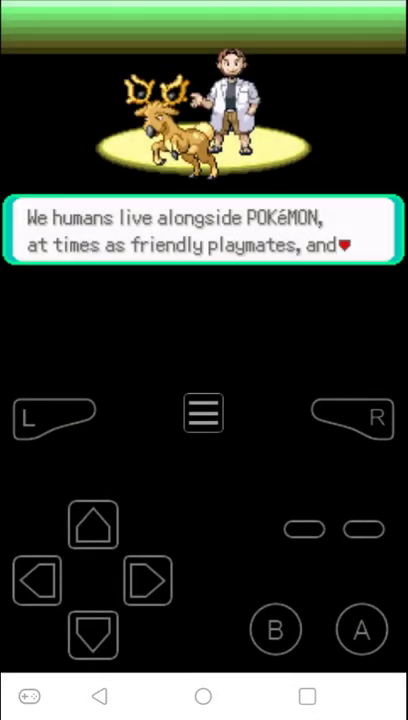
pyautogui.click(361, 628)
pyautogui.click(361, 628)
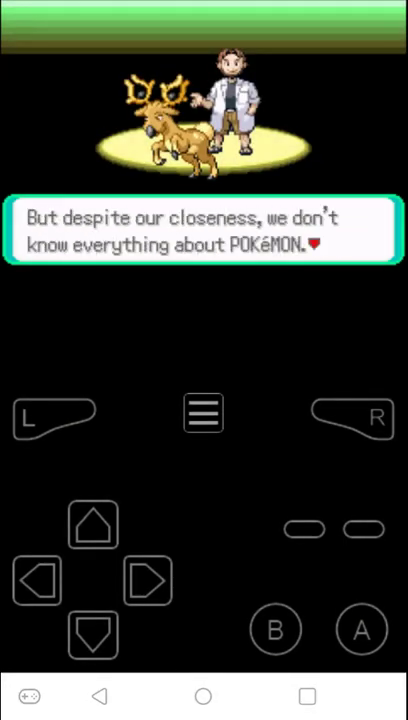
pyautogui.click(361, 628)
pyautogui.click(361, 628)
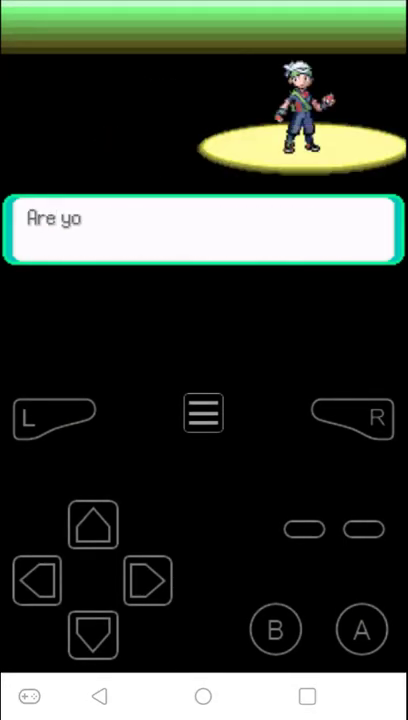
pyautogui.click(361, 628)
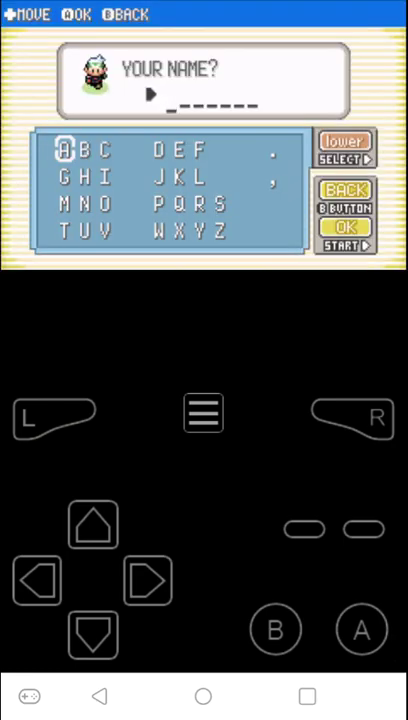
# Step: Turn on fast forward, spell the name BAMBAM, then restore normal speed
pyautogui.click(203, 413)
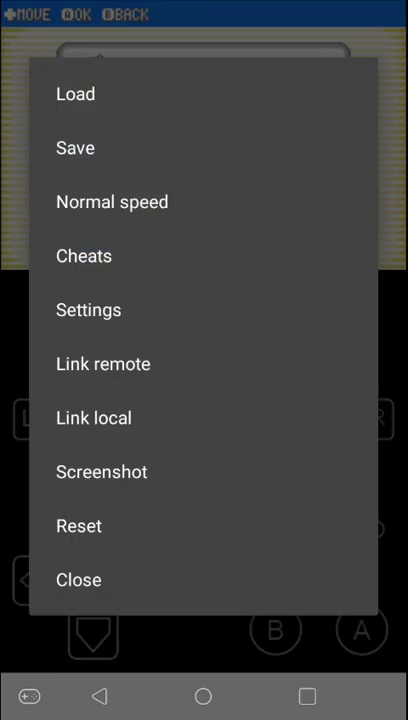
pyautogui.click(112, 201)
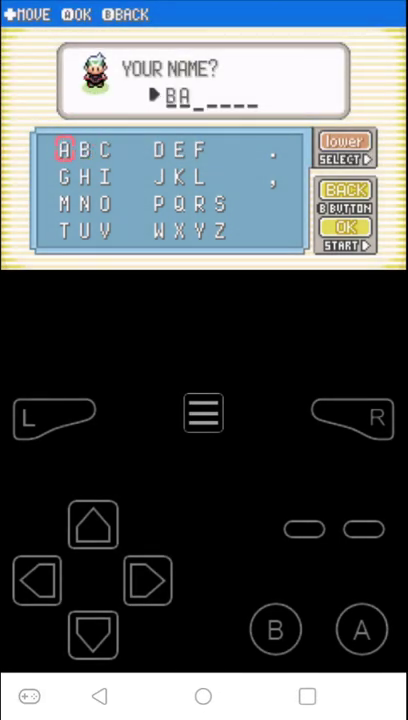
pyautogui.click(360, 628)
pyautogui.click(94, 524)
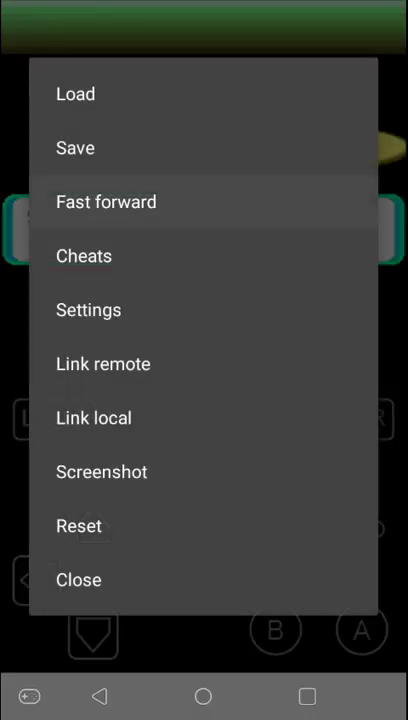
pyautogui.click(106, 202)
# Step: Confirm the name BAMBAM and finish the professor's farewell lines
pyautogui.click(360, 628)
pyautogui.click(360, 628)
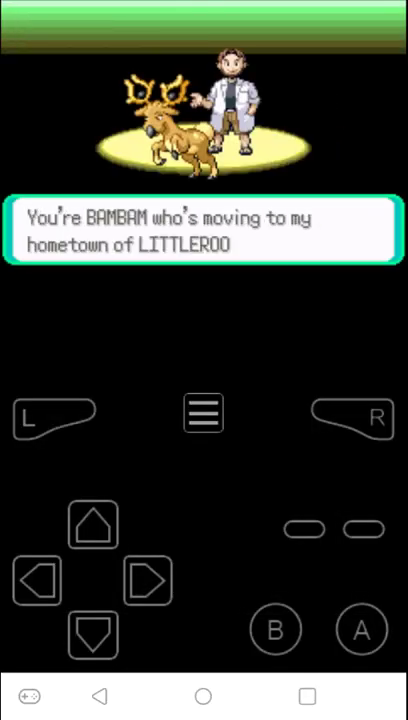
pyautogui.click(360, 628)
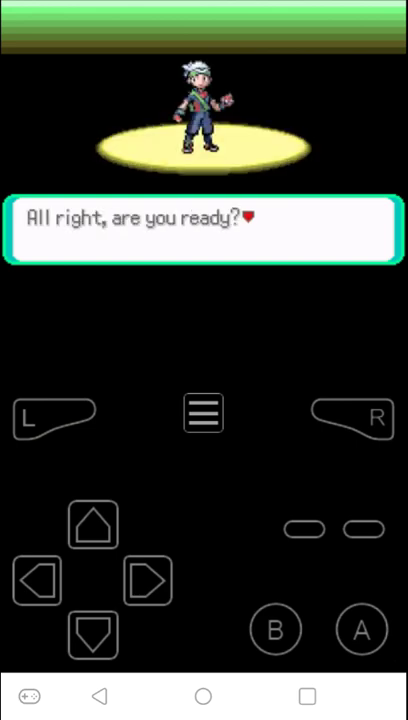
pyautogui.click(360, 628)
pyautogui.click(360, 628)
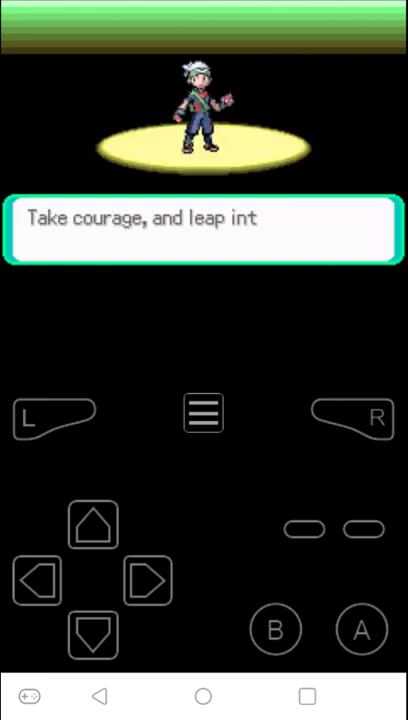
pyautogui.click(360, 628)
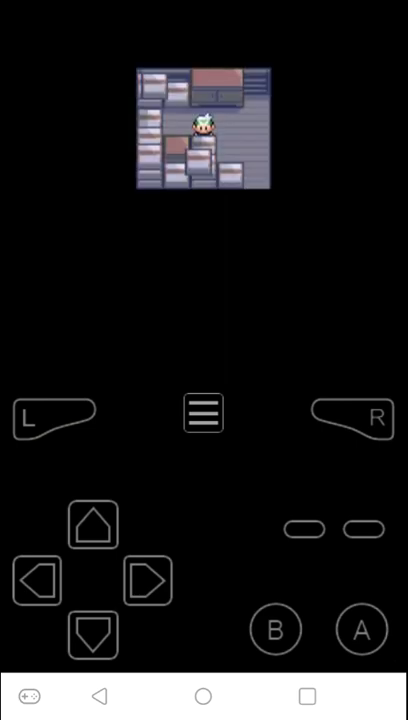
# Step: Get through the moving truck scene and Mom's welcome in the new house
pyautogui.click(360, 628)
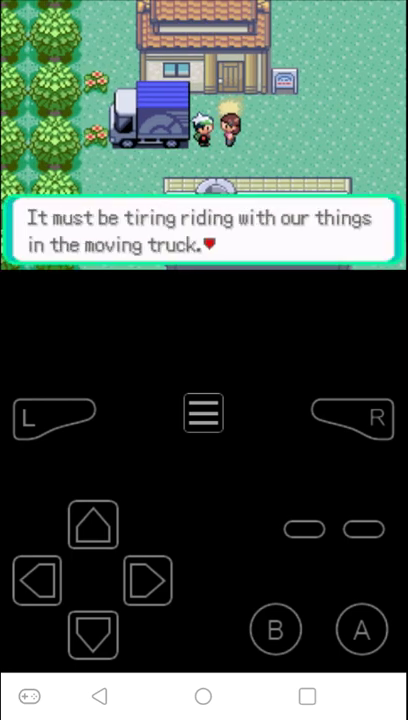
pyautogui.click(360, 628)
pyautogui.click(360, 628)
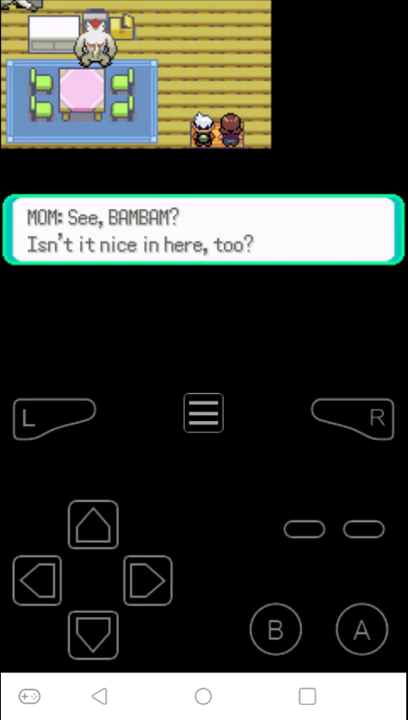
pyautogui.click(360, 628)
pyautogui.click(360, 628)
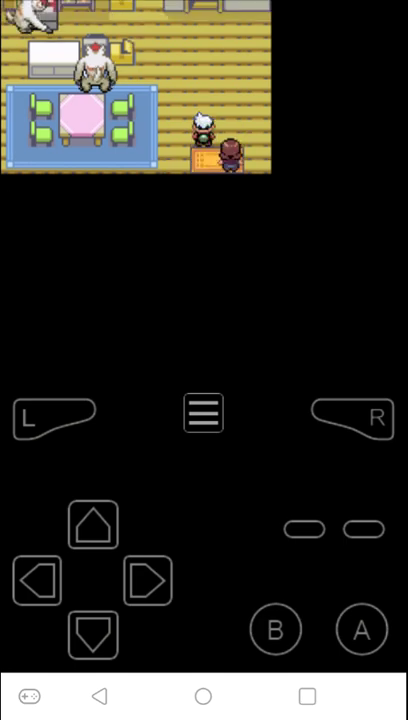
# Step: Go upstairs, set and confirm the bedroom wall clock, and hear Mom out
pyautogui.click(93, 524)
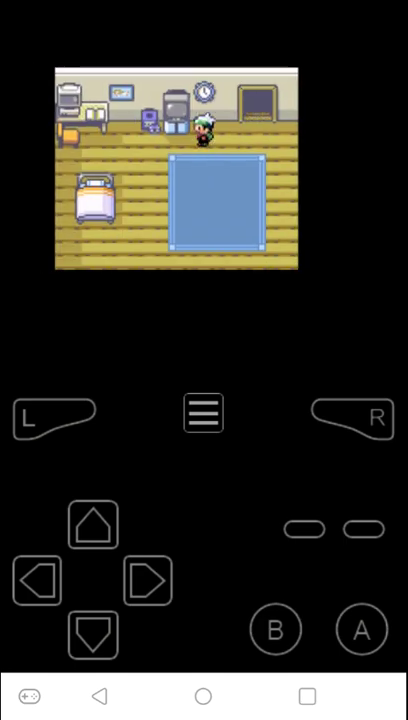
pyautogui.click(360, 628)
pyautogui.click(360, 628)
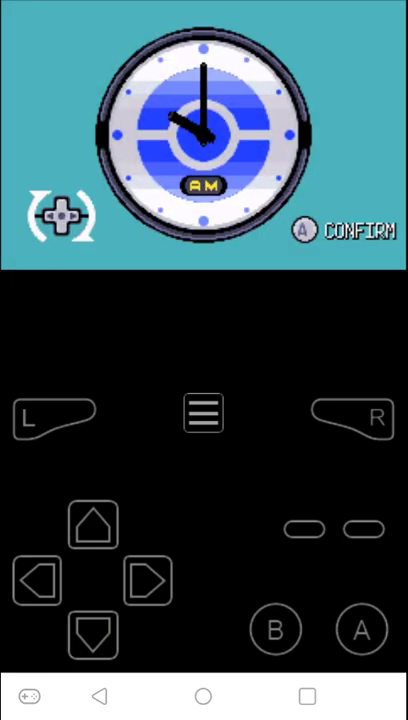
pyautogui.click(360, 628)
pyautogui.click(93, 524)
pyautogui.click(360, 628)
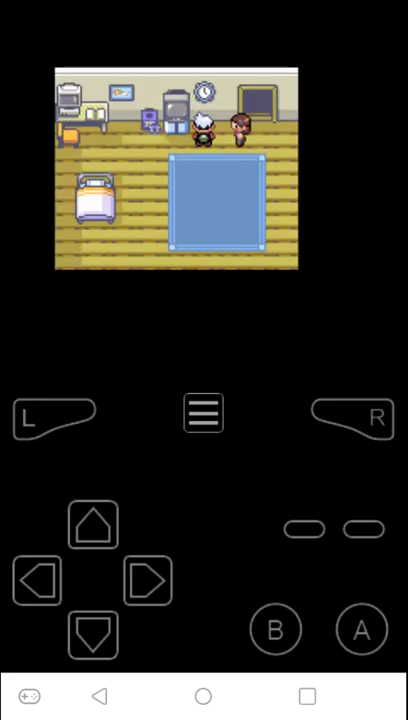
pyautogui.click(360, 628)
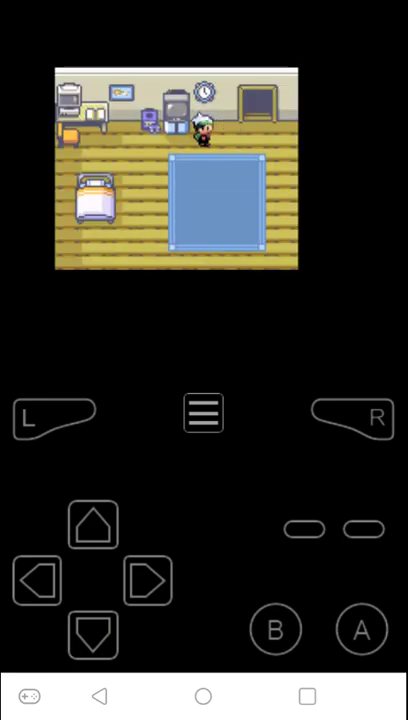
# Step: Get through the downstairs TV scene and leave the house for Littleroot Town
pyautogui.click(37, 580)
pyautogui.click(93, 634)
pyautogui.click(360, 628)
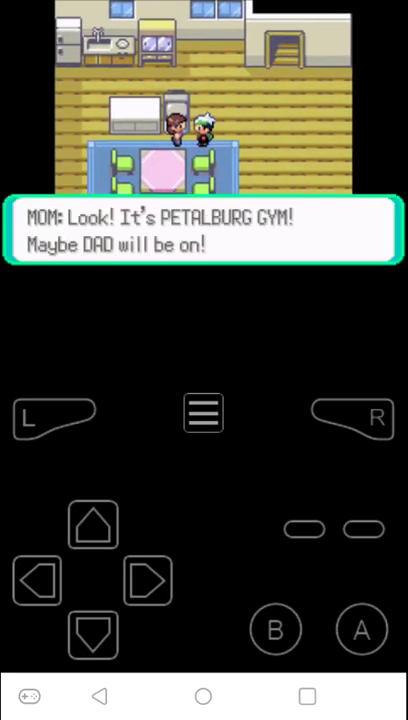
pyautogui.click(360, 628)
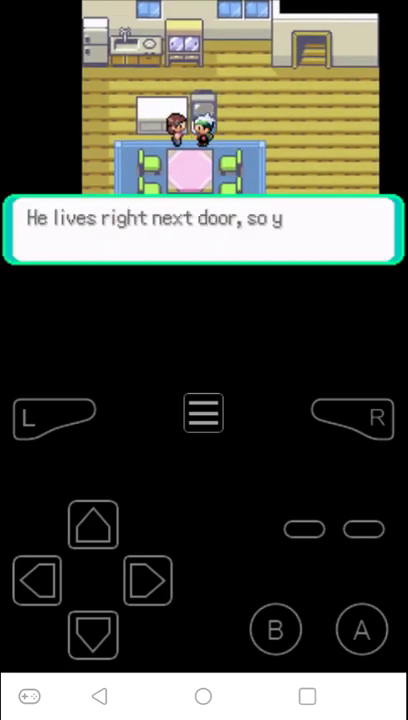
pyautogui.click(360, 628)
pyautogui.click(147, 580)
pyautogui.click(93, 634)
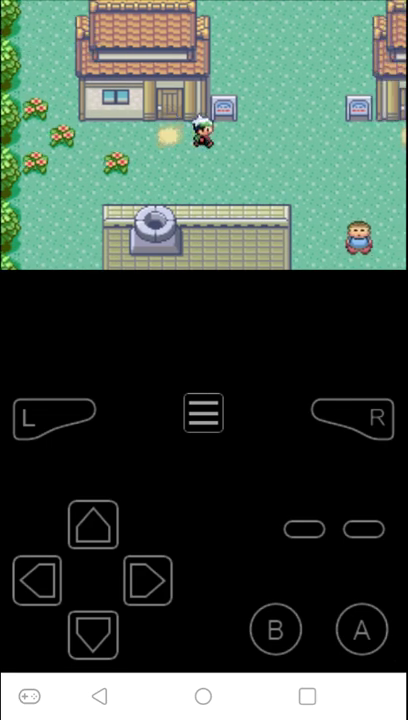
# Step: Try heading north, get turned back, and talk with the neighbour
pyautogui.click(93, 524)
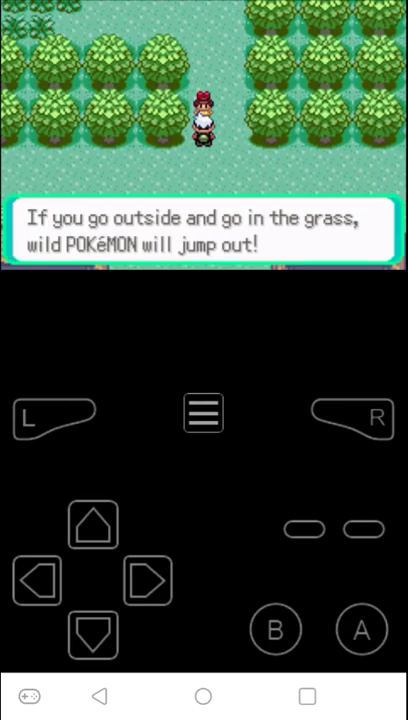
pyautogui.click(360, 628)
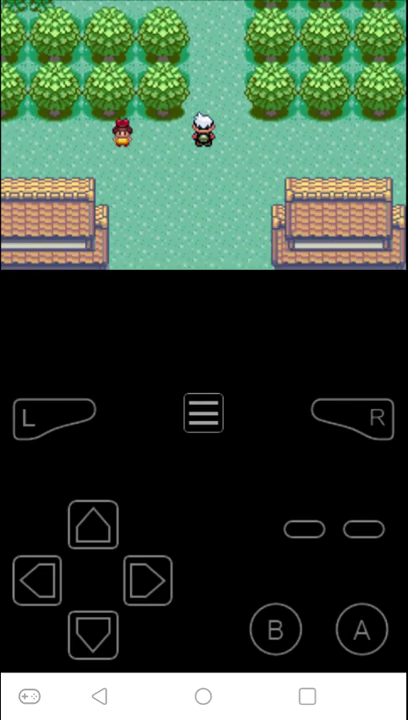
pyautogui.click(93, 634)
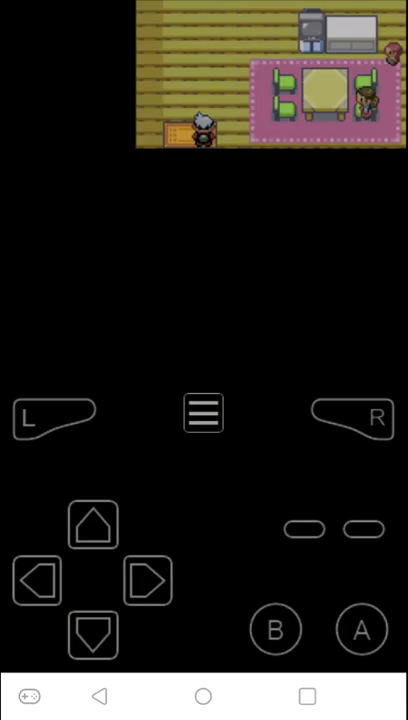
pyautogui.click(360, 628)
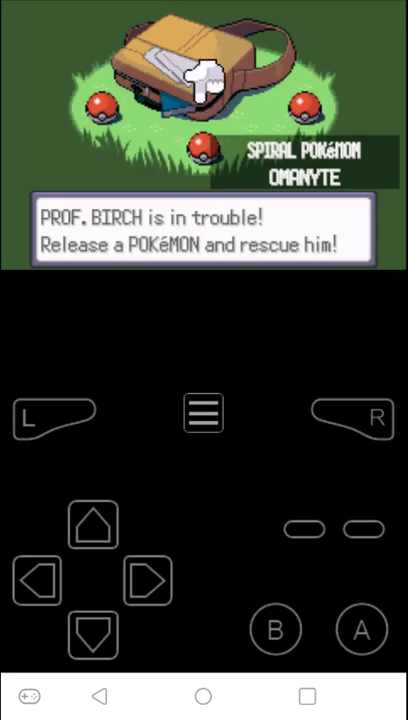
# Step: Look over the three starter Poké Balls in the bag and pick one
pyautogui.click(148, 580)
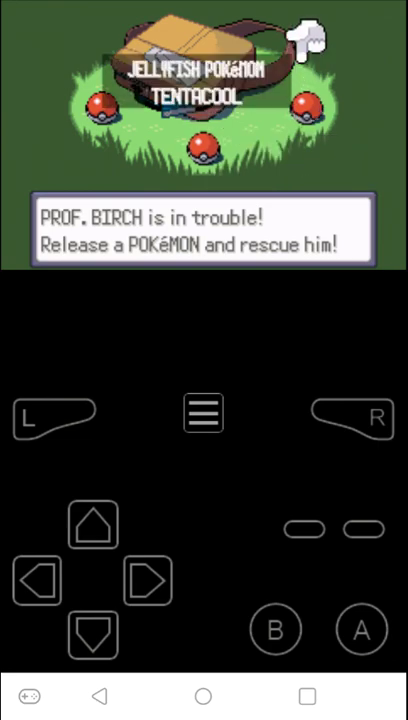
pyautogui.click(37, 580)
pyautogui.click(37, 580)
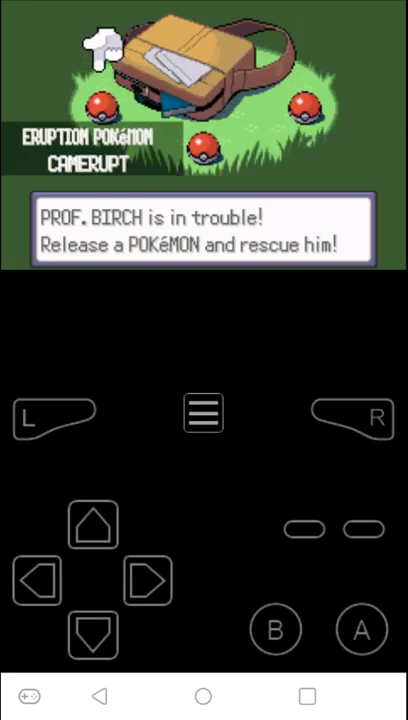
pyautogui.click(148, 580)
pyautogui.click(361, 628)
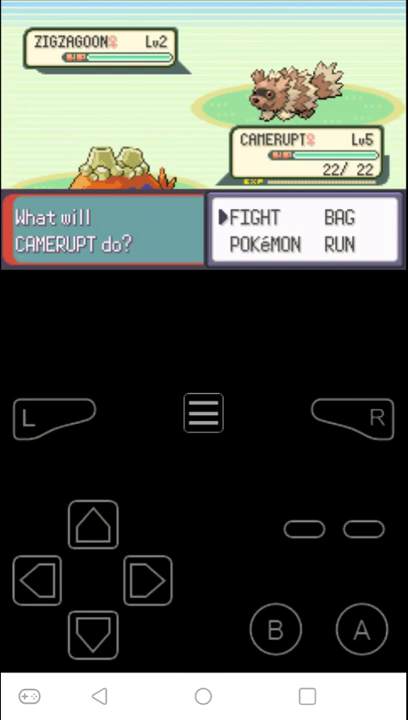
# Step: Attack the wild Zigzagoon with Camerupt until Ember knocks it out
pyautogui.click(361, 628)
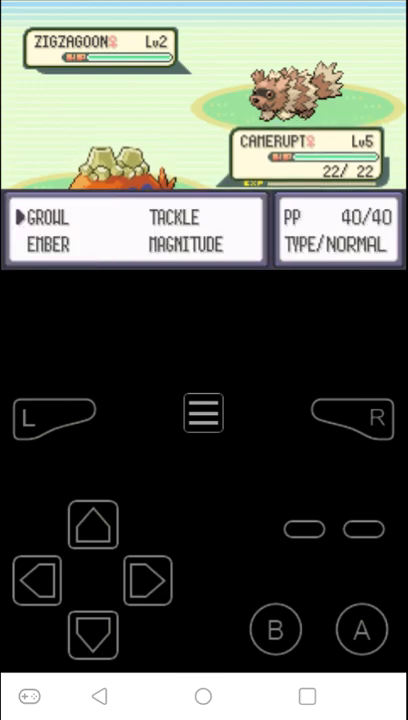
pyautogui.click(93, 633)
pyautogui.click(361, 628)
pyautogui.click(361, 628)
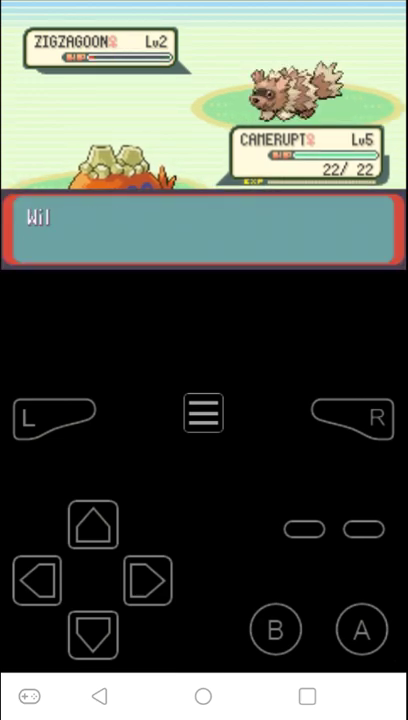
pyautogui.click(361, 628)
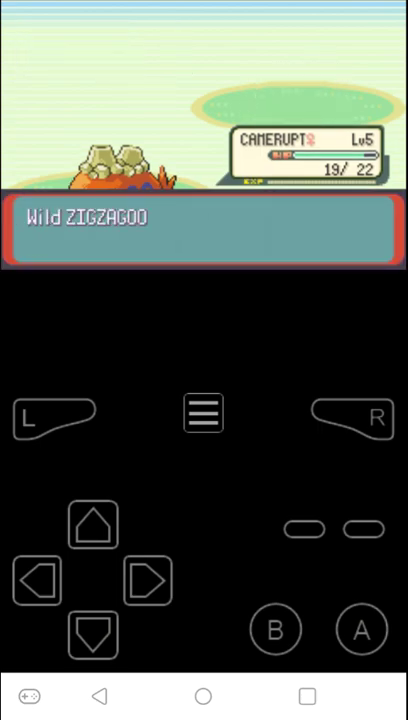
pyautogui.click(361, 628)
# Step: Advance Birch's thank-you talk on the route and in the lab
pyautogui.click(361, 628)
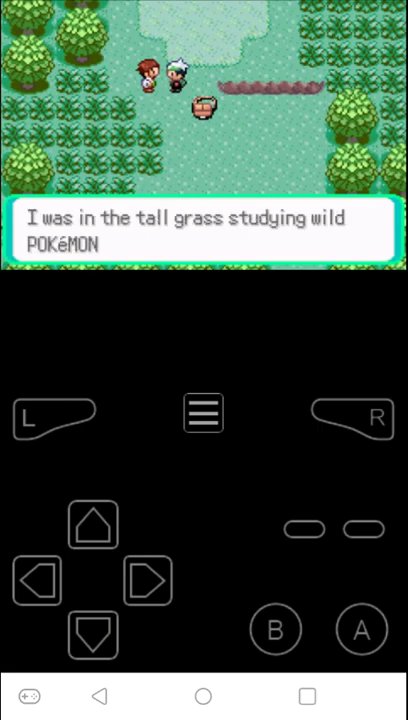
pyautogui.click(361, 628)
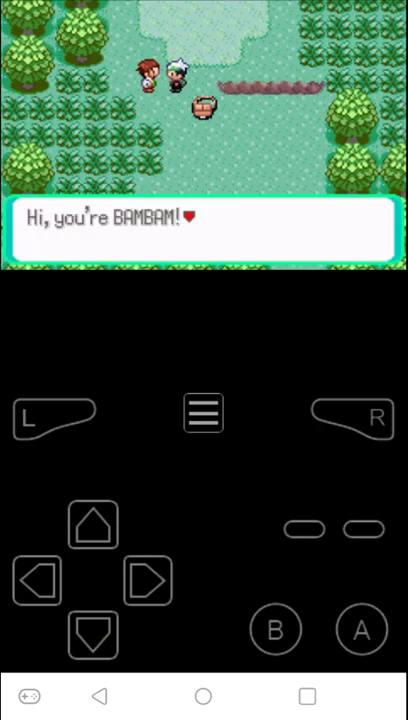
pyautogui.click(361, 628)
pyautogui.click(361, 628)
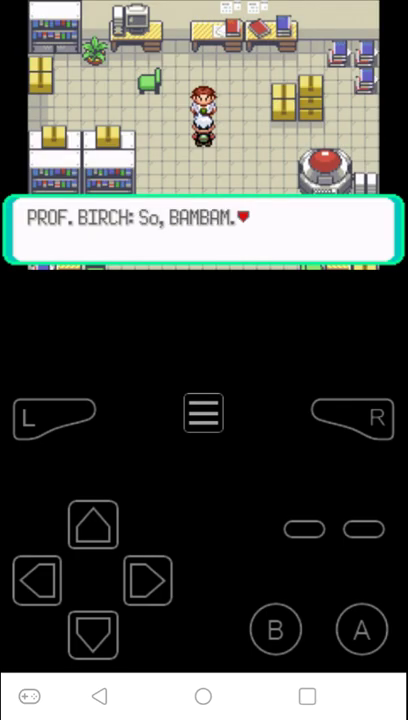
pyautogui.click(361, 628)
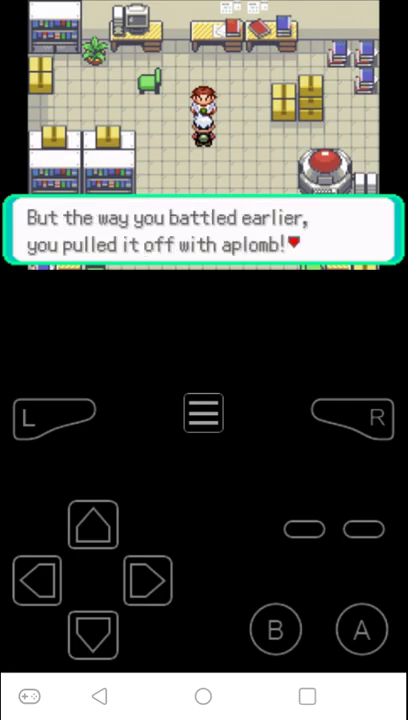
pyautogui.click(361, 628)
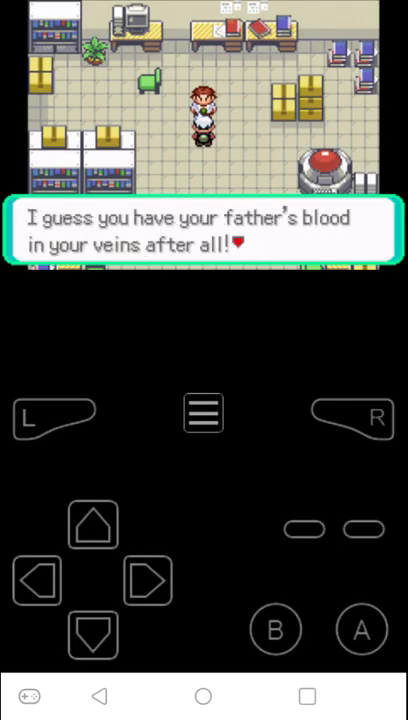
pyautogui.click(361, 628)
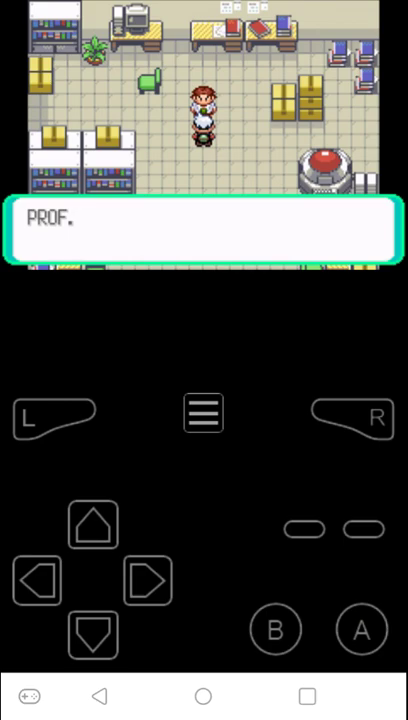
# Step: Accept the nickname offer and name Camerupt BEEFYBOY
pyautogui.click(361, 628)
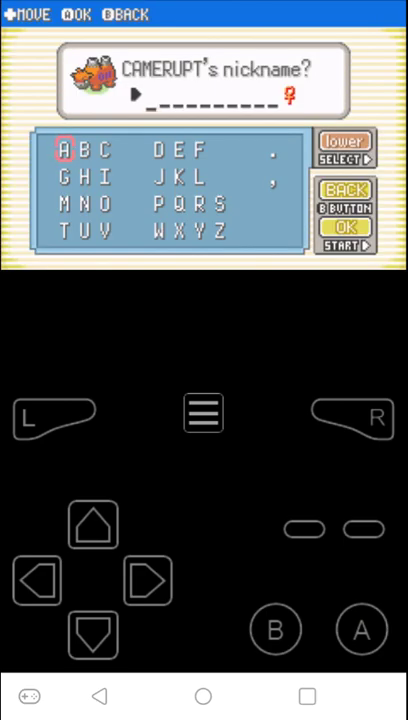
pyautogui.click(203, 412)
pyautogui.click(79, 578)
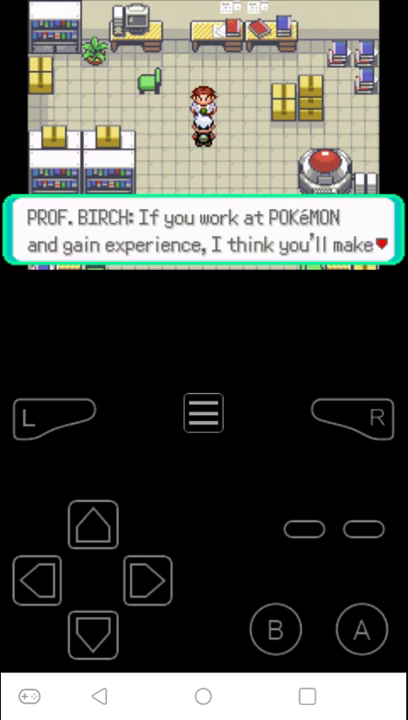
# Step: Finish the professor's dialogue about May and step outside the lab
pyautogui.click(361, 629)
pyautogui.click(361, 629)
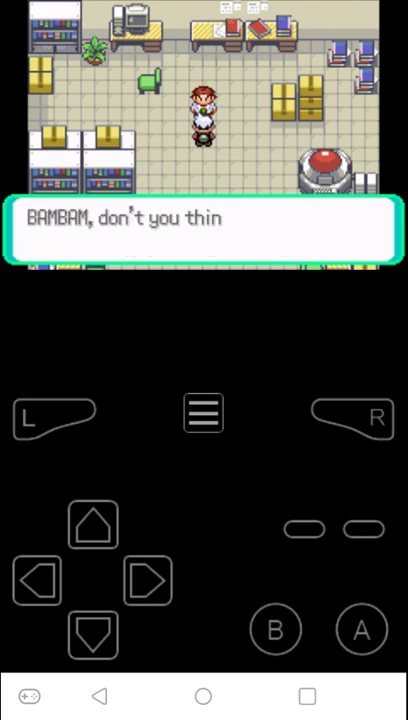
pyautogui.click(361, 629)
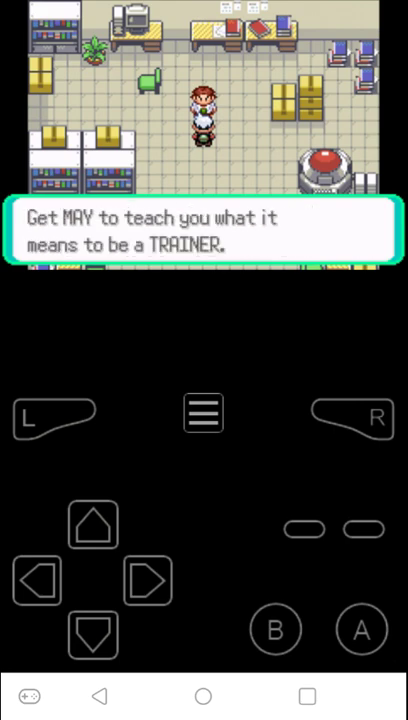
pyautogui.click(361, 629)
pyautogui.click(361, 629)
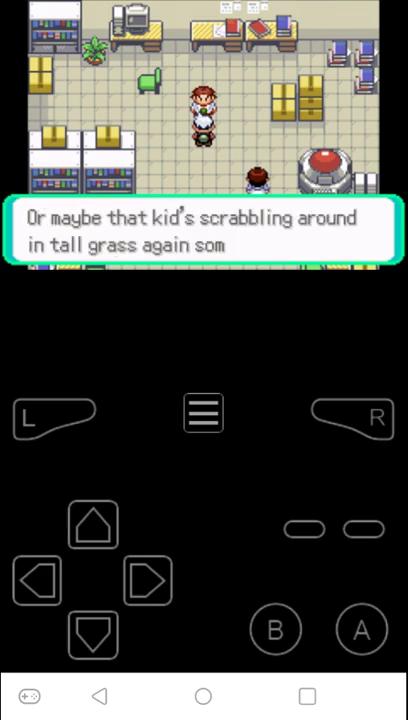
pyautogui.click(361, 629)
pyautogui.click(93, 634)
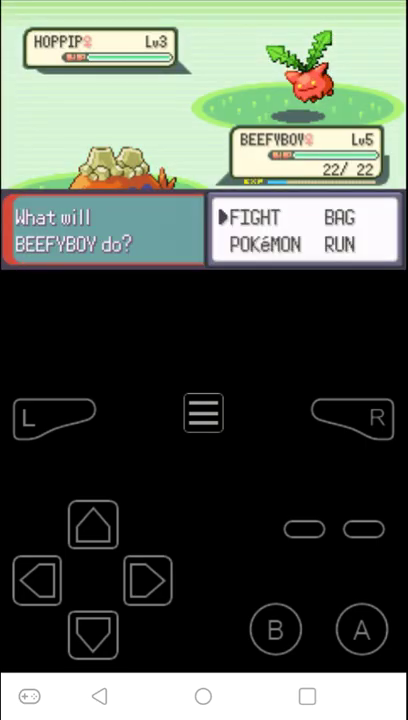
# Step: Finish the Hoppip battle with Growl and walk into the tall grass
pyautogui.click(361, 628)
pyautogui.click(361, 628)
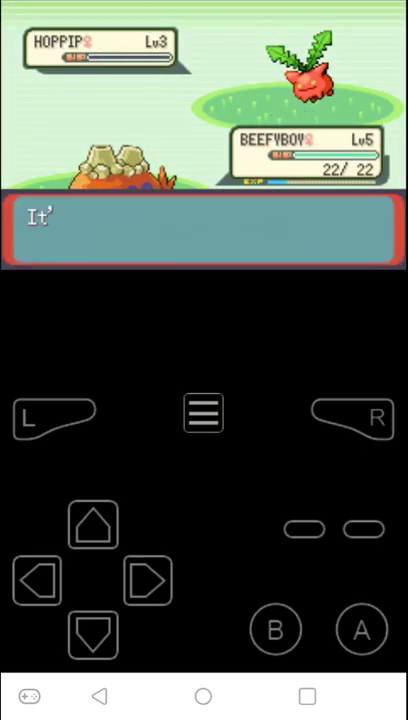
pyautogui.click(361, 628)
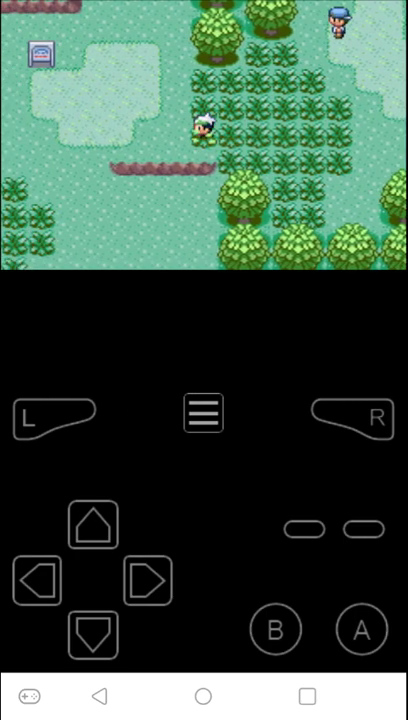
pyautogui.click(93, 632)
pyautogui.click(93, 524)
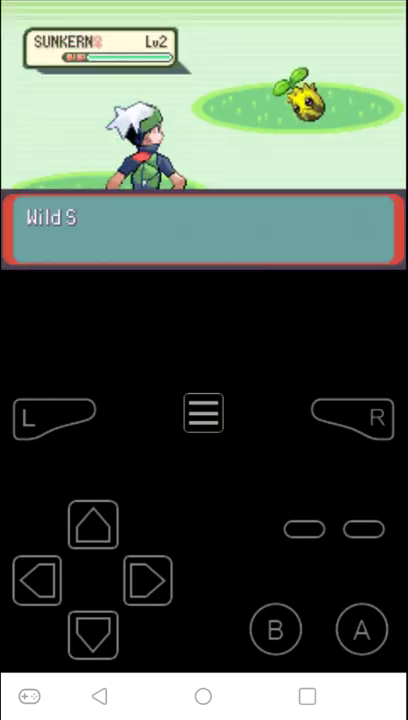
# Step: Defeat a wild Sunkern with Ember and clear the experience messages
pyautogui.click(361, 628)
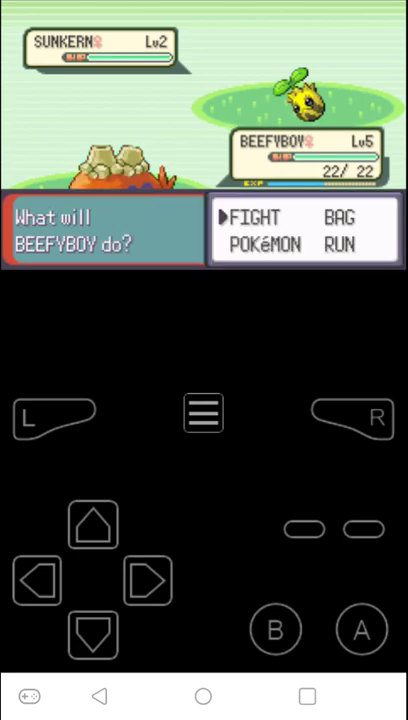
pyautogui.click(361, 628)
pyautogui.click(361, 628)
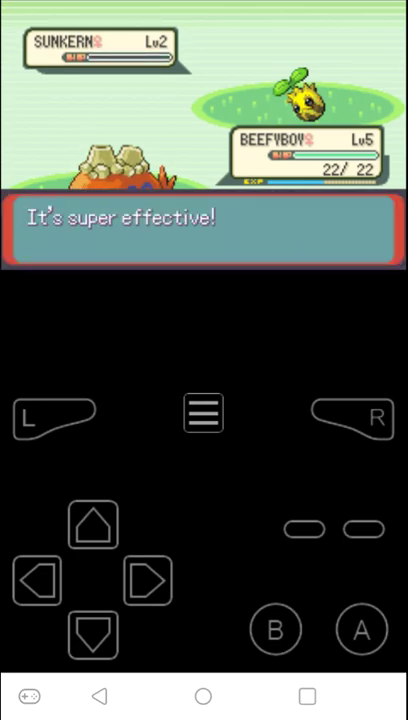
pyautogui.click(361, 628)
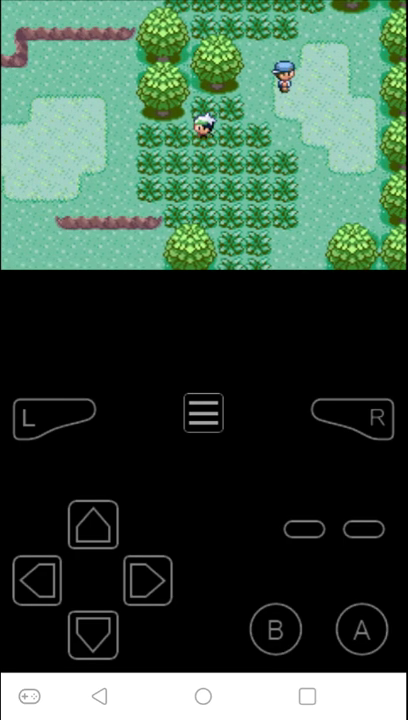
# Step: Defeat a wild Starmie with Magnitude and dismiss BEEFYBOY's level-up stats
pyautogui.click(93, 524)
pyautogui.click(361, 628)
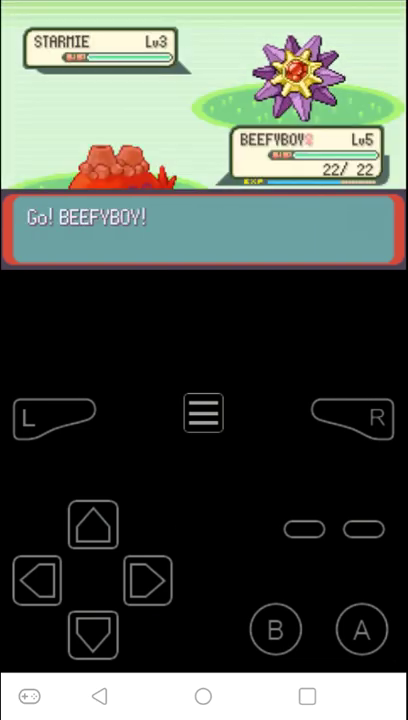
pyautogui.click(361, 628)
pyautogui.click(148, 581)
pyautogui.click(93, 634)
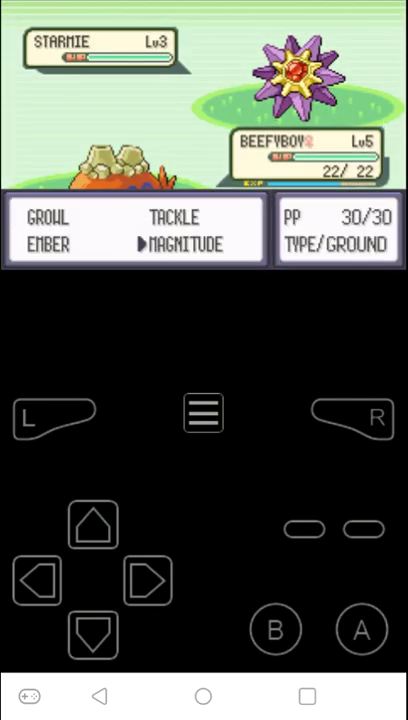
pyautogui.click(361, 628)
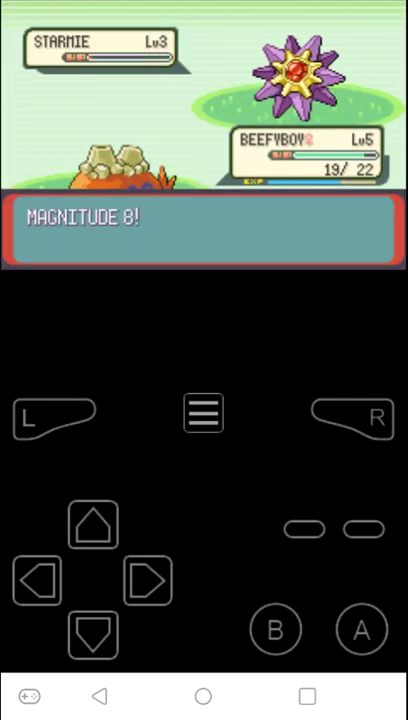
pyautogui.click(361, 628)
pyautogui.click(361, 628)
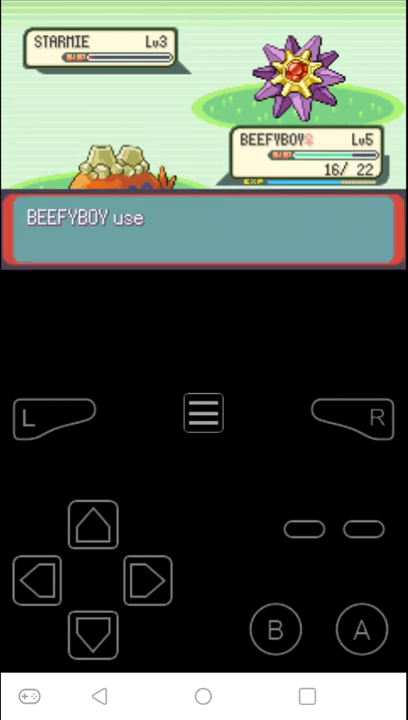
pyautogui.click(361, 628)
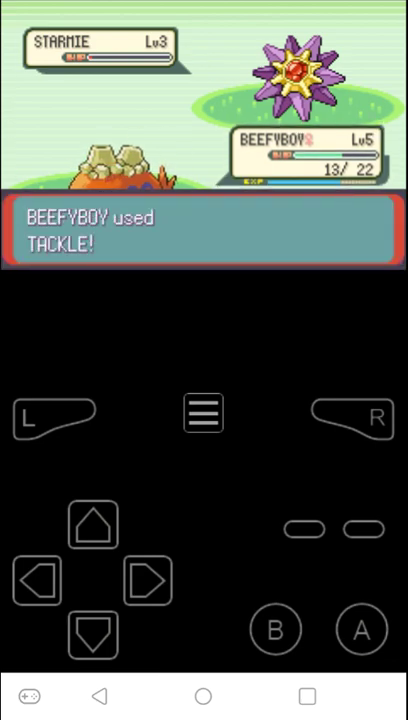
pyautogui.click(361, 628)
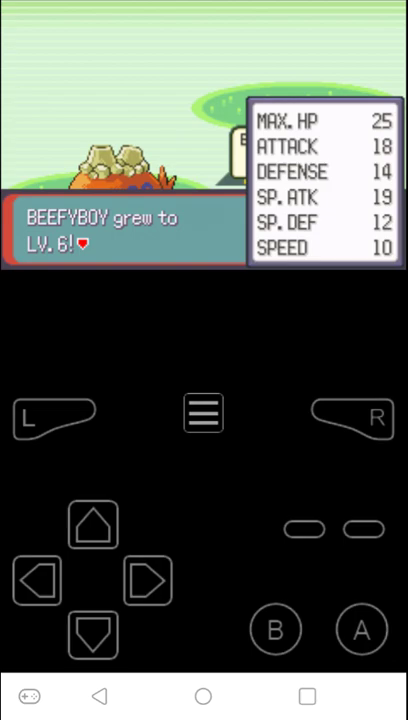
pyautogui.click(93, 632)
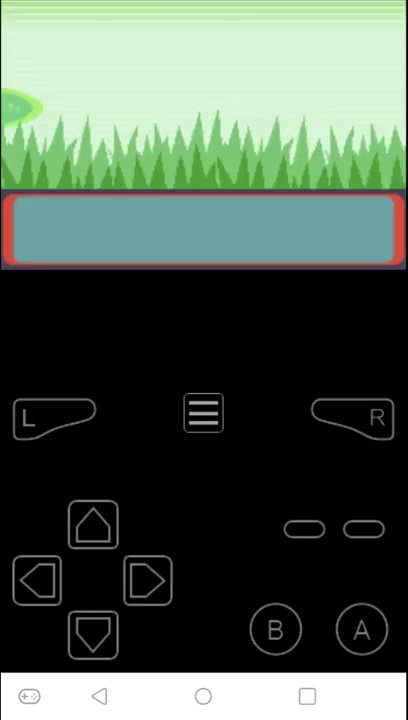
# Step: Knock out the wild Hoppip with Ember
pyautogui.click(361, 628)
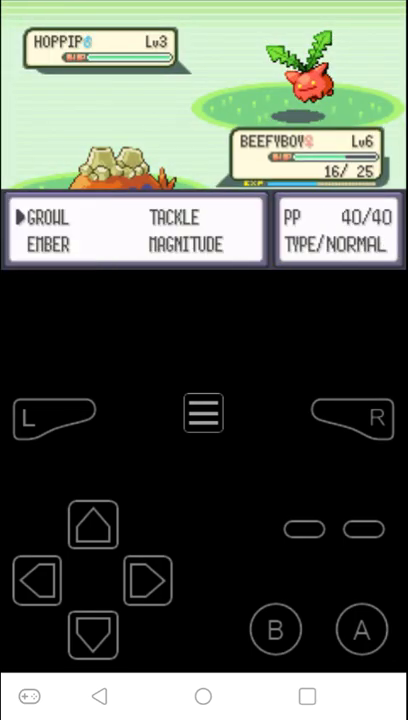
pyautogui.click(361, 628)
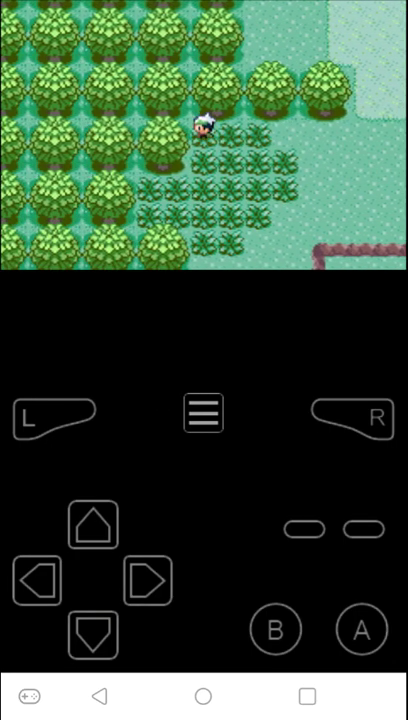
pyautogui.click(147, 580)
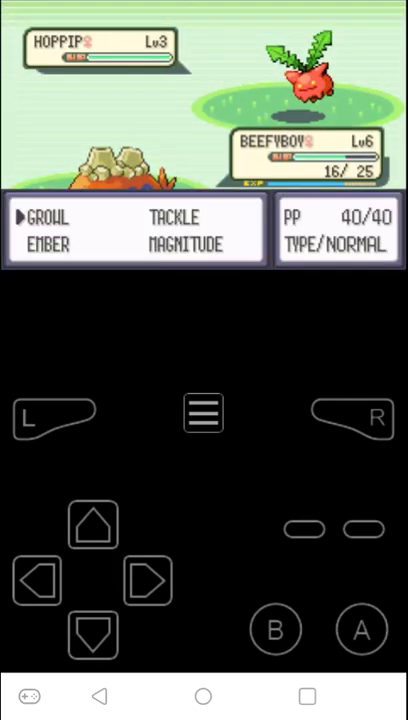
pyautogui.click(361, 629)
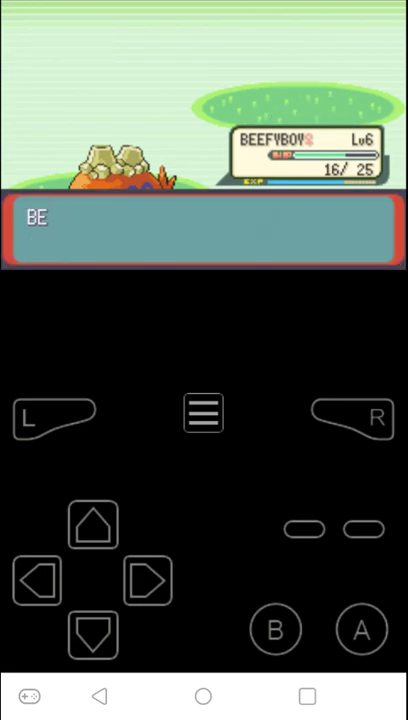
pyautogui.click(361, 629)
# Step: Walk left into the grass, defeat a wild Bellsprout, and dismiss the EXP message
pyautogui.click(38, 580)
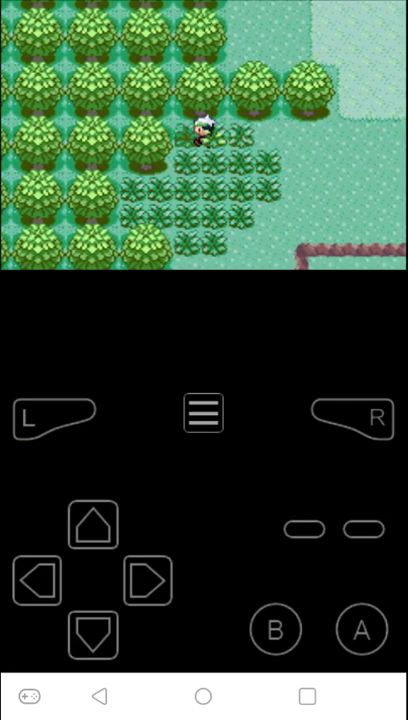
pyautogui.click(38, 580)
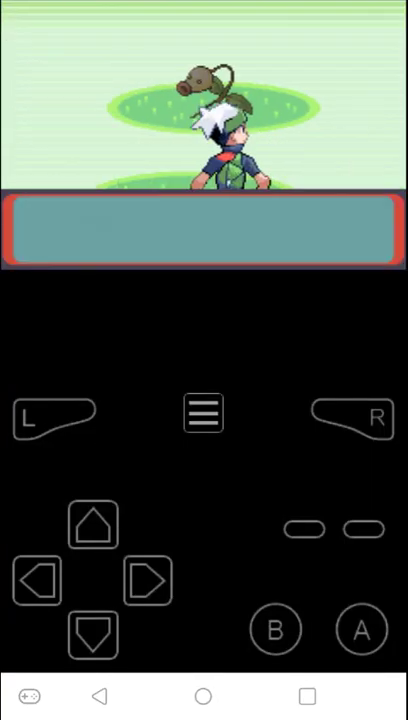
pyautogui.click(361, 629)
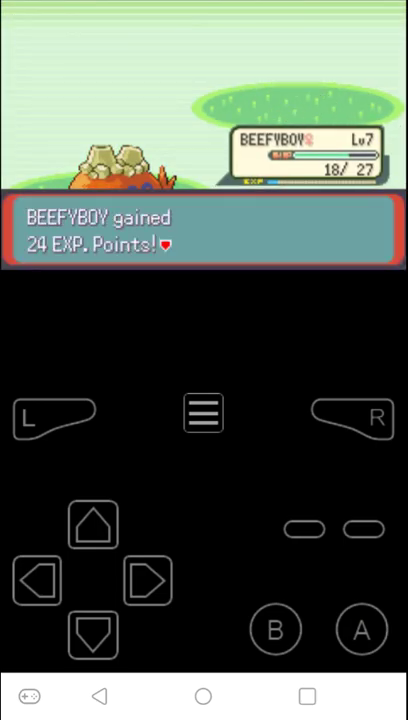
pyautogui.click(361, 629)
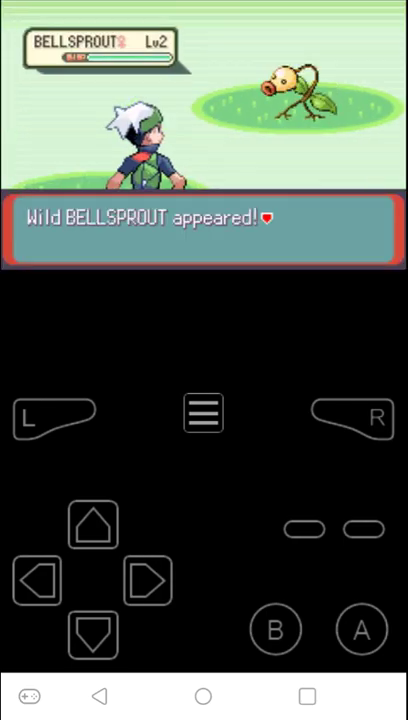
# Step: Attack the wild Bellsprout and end that battle
pyautogui.click(361, 629)
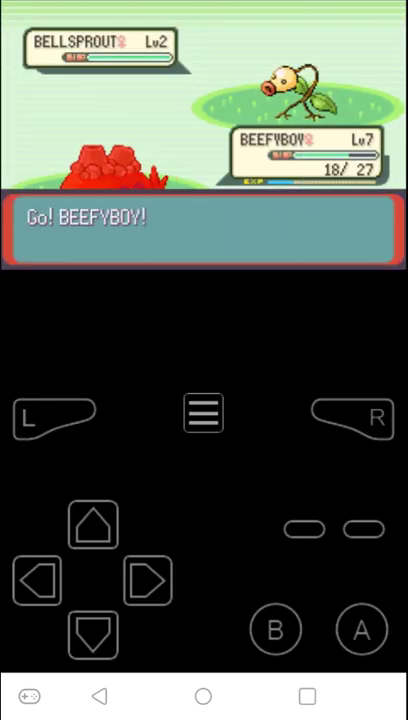
pyautogui.click(361, 629)
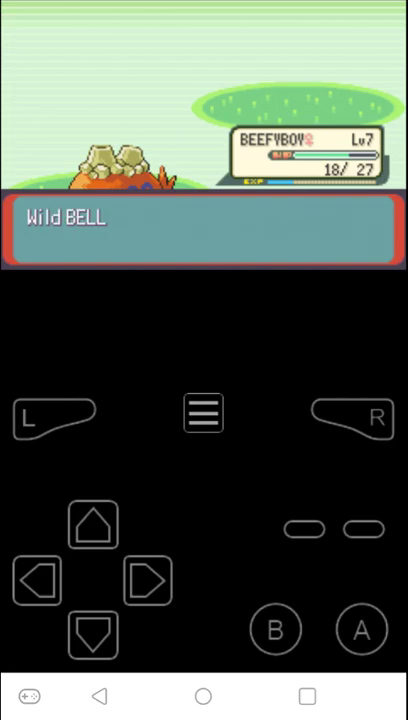
pyautogui.click(361, 629)
pyautogui.click(93, 525)
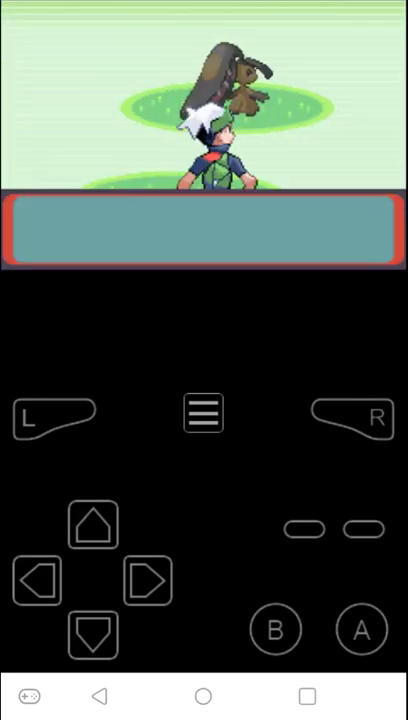
# Step: Send out BEEFYBOY, attack the wild Mawile until it faints, and leave the battle
pyautogui.click(361, 629)
pyautogui.click(361, 629)
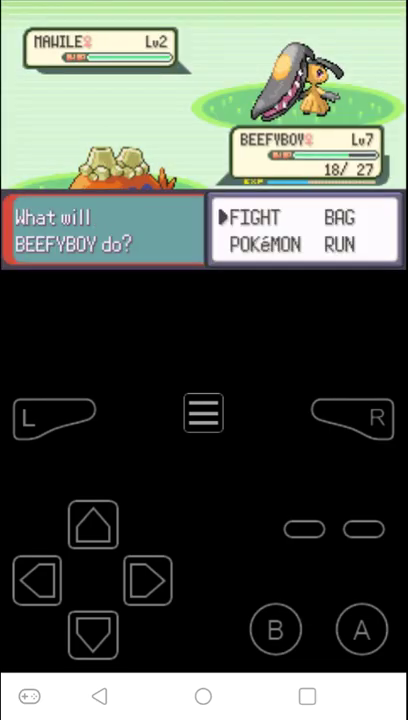
pyautogui.click(93, 632)
pyautogui.click(361, 629)
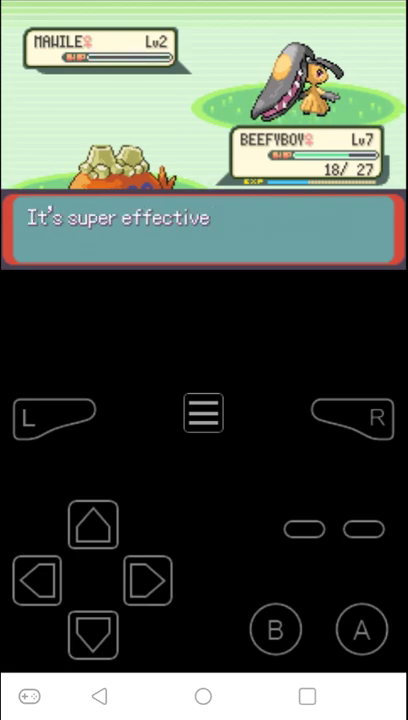
pyautogui.click(361, 629)
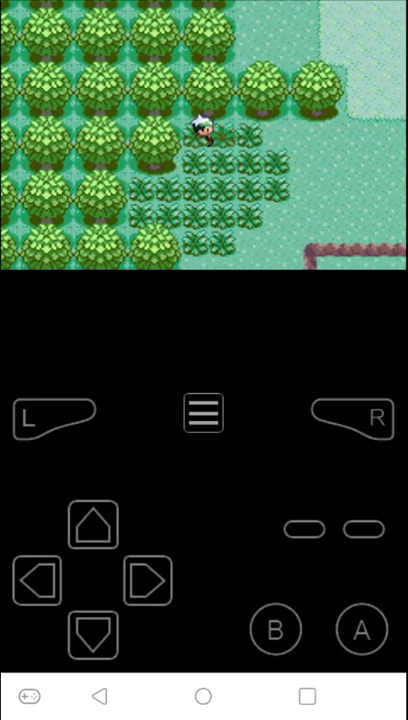
pyautogui.click(37, 580)
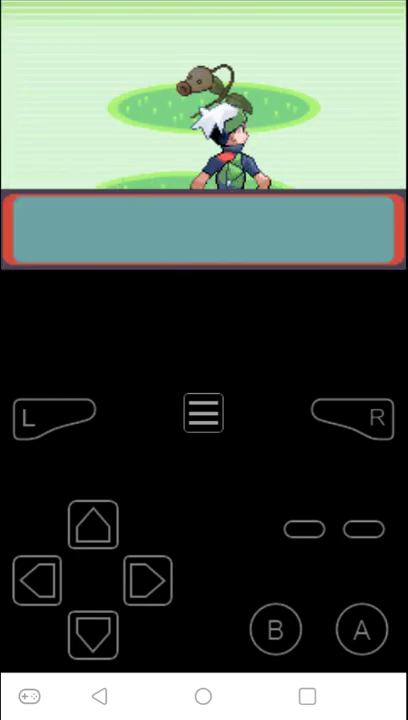
# Step: Attack the wild Bellsprout, then use Ember on the wild Shelgon
pyautogui.click(361, 629)
pyautogui.click(361, 629)
pyautogui.click(361, 629)
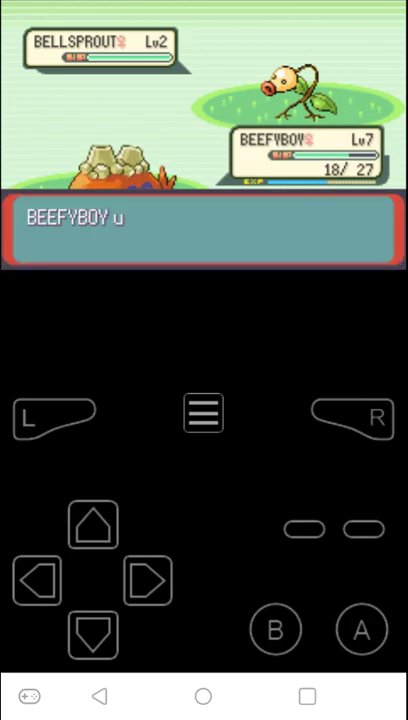
pyautogui.click(361, 629)
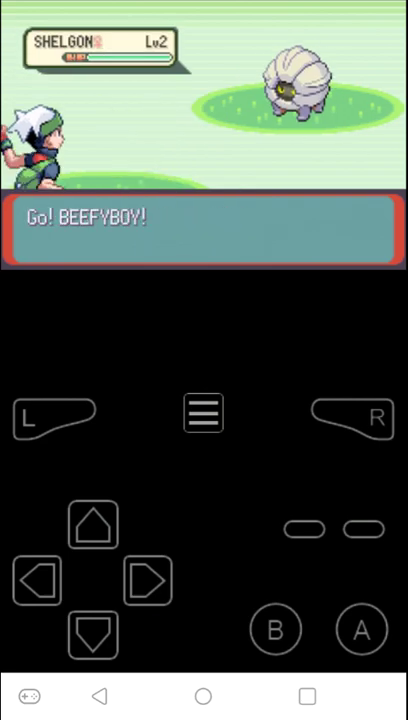
pyautogui.click(361, 629)
pyautogui.click(93, 633)
pyautogui.click(361, 629)
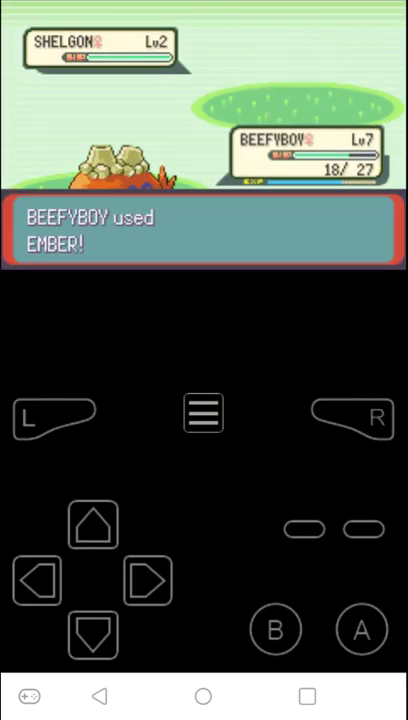
pyautogui.click(361, 629)
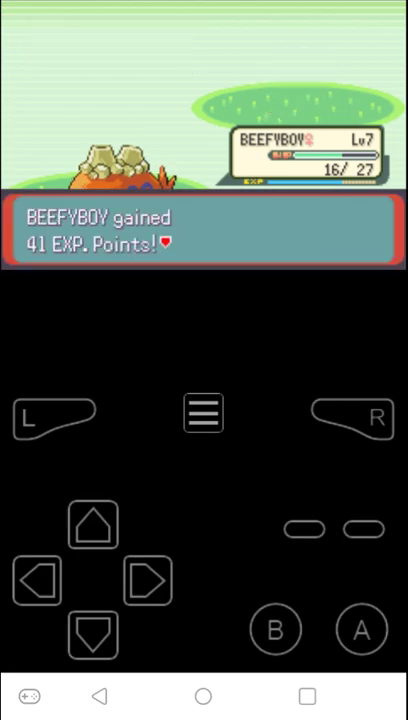
# Step: End the battle and walk around the grass to trigger another encounter
pyautogui.click(361, 629)
pyautogui.click(37, 580)
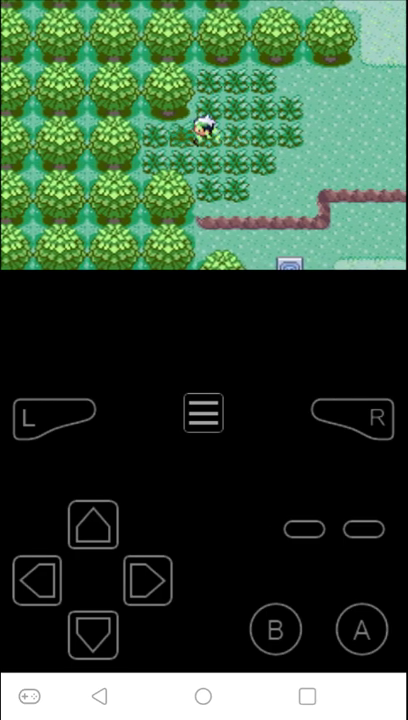
pyautogui.click(147, 580)
pyautogui.click(37, 580)
pyautogui.click(147, 580)
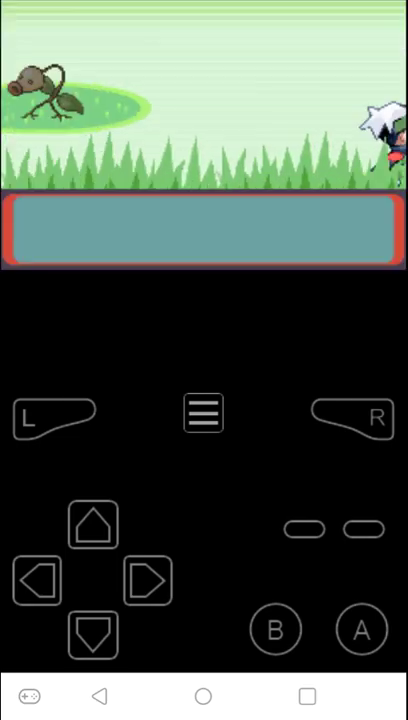
# Step: Knock out the wild Bellsprout with Ember
pyautogui.click(361, 629)
pyautogui.click(361, 629)
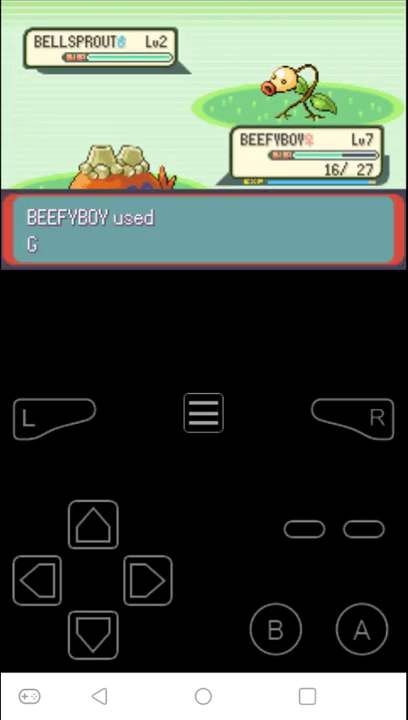
pyautogui.click(361, 629)
pyautogui.click(93, 633)
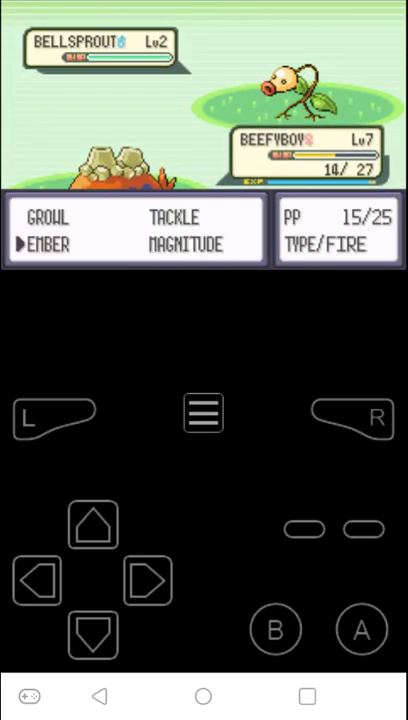
pyautogui.click(361, 629)
pyautogui.click(361, 629)
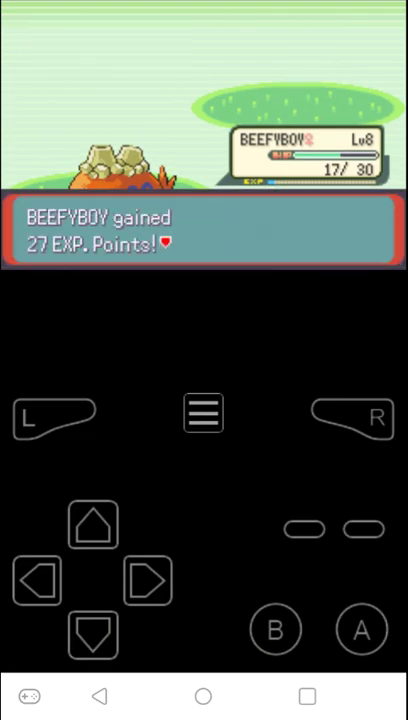
# Step: Attack the wild Starmie, then talk to the Pokémon Center nurse
pyautogui.click(361, 629)
pyautogui.click(148, 580)
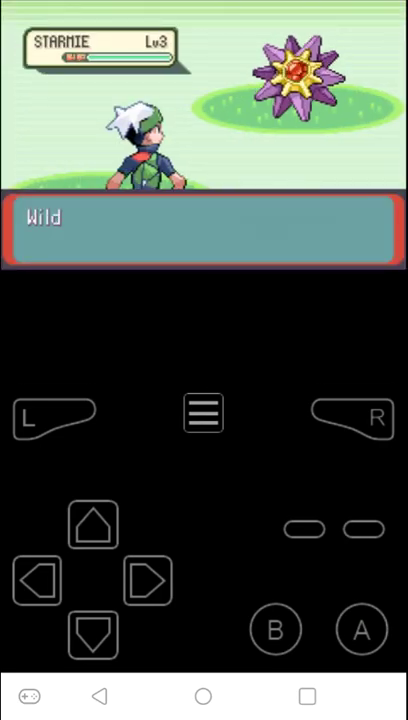
pyautogui.click(361, 629)
pyautogui.click(361, 629)
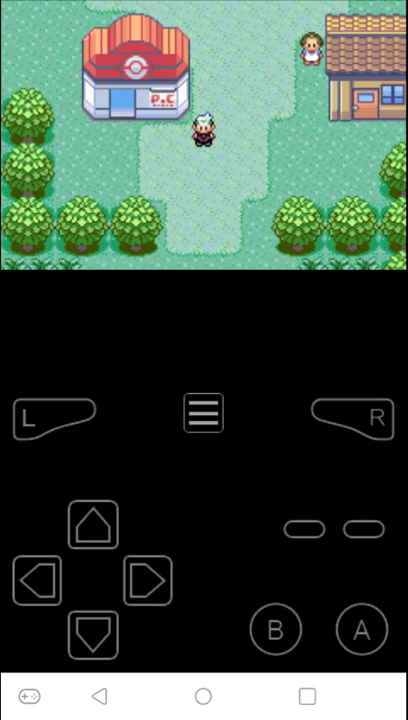
pyautogui.click(93, 524)
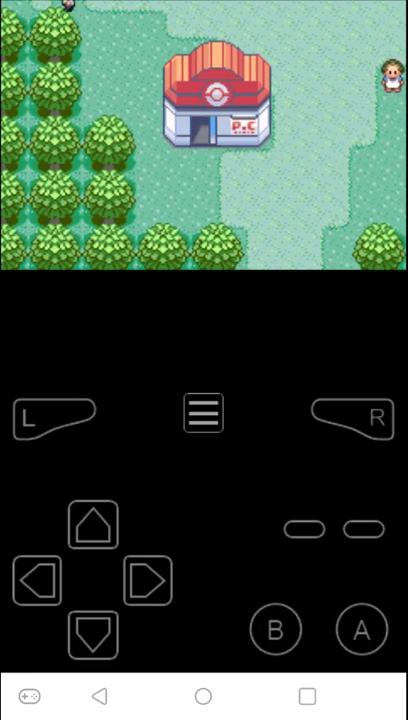
pyautogui.click(361, 629)
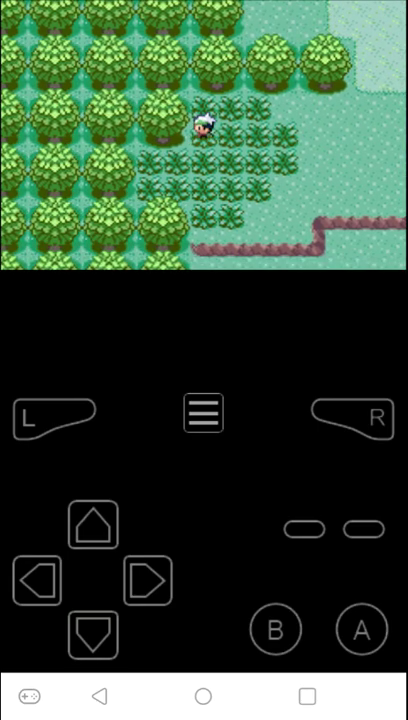
# Step: Knock out a wild Lileep with Ember and walk among the trees
pyautogui.click(93, 632)
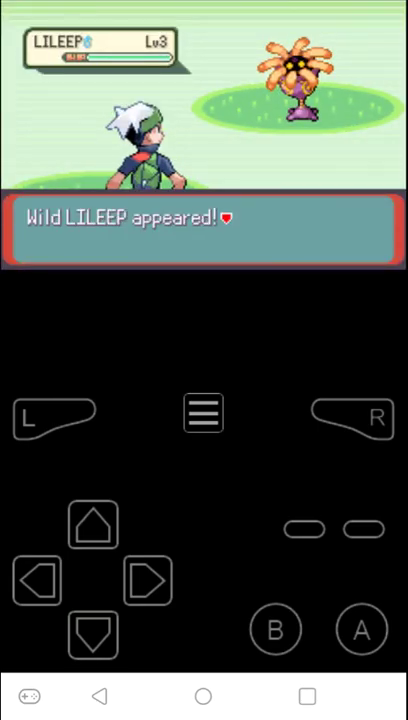
pyautogui.click(361, 629)
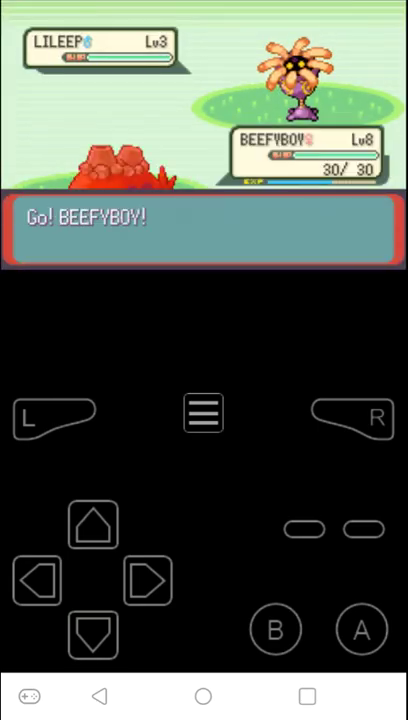
pyautogui.click(361, 629)
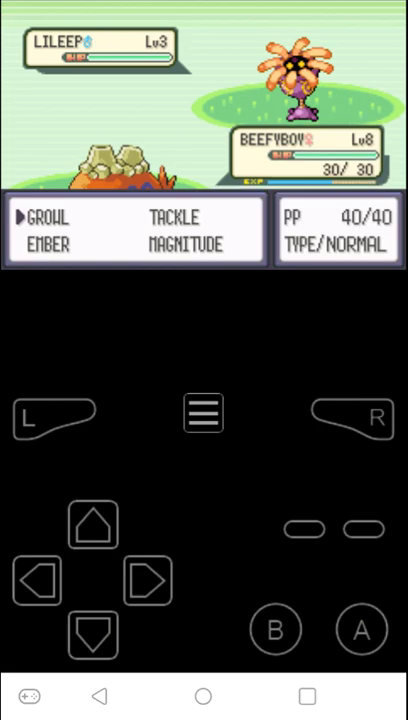
pyautogui.click(361, 629)
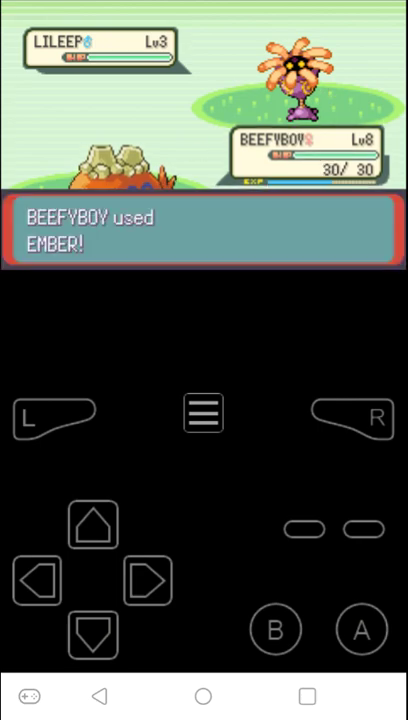
pyautogui.click(361, 629)
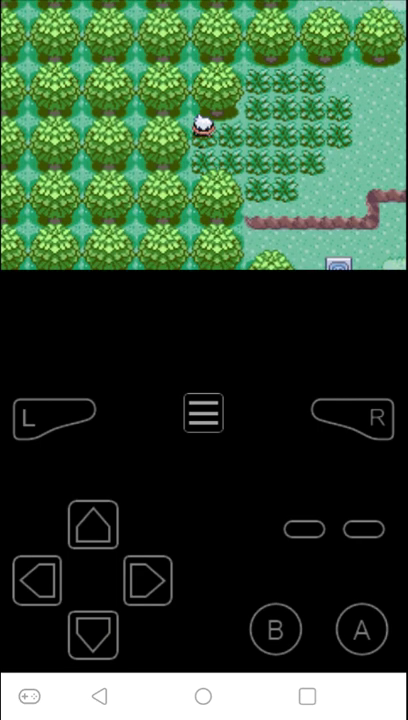
pyautogui.click(93, 523)
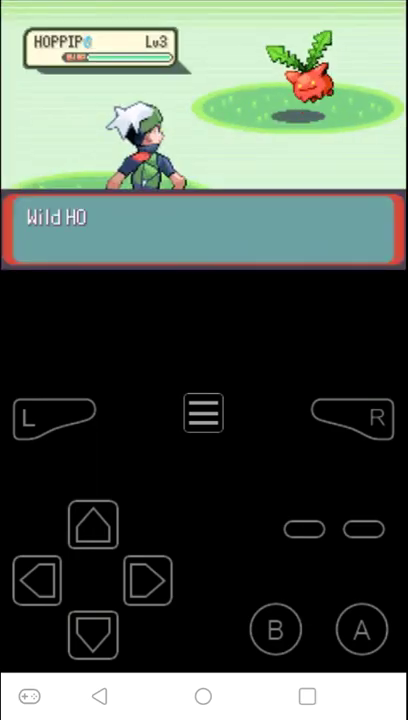
# Step: Knock out a wild Hoppip with Ember and a wild Mawile with Magnitude
pyautogui.click(361, 629)
pyautogui.click(361, 629)
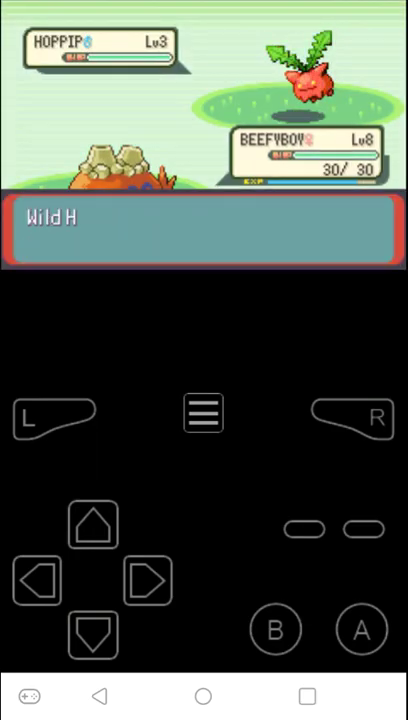
pyautogui.click(361, 629)
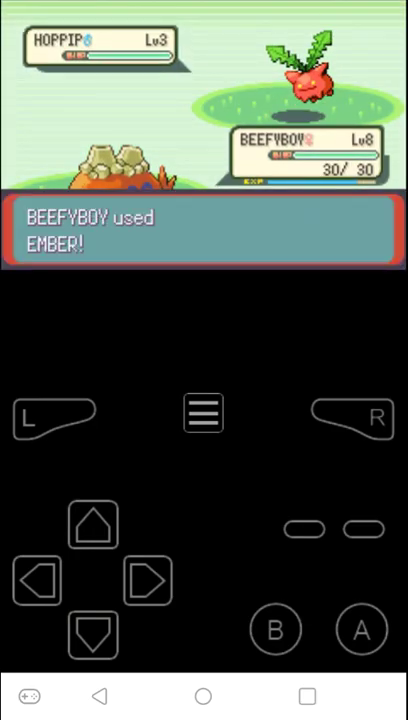
pyautogui.click(361, 629)
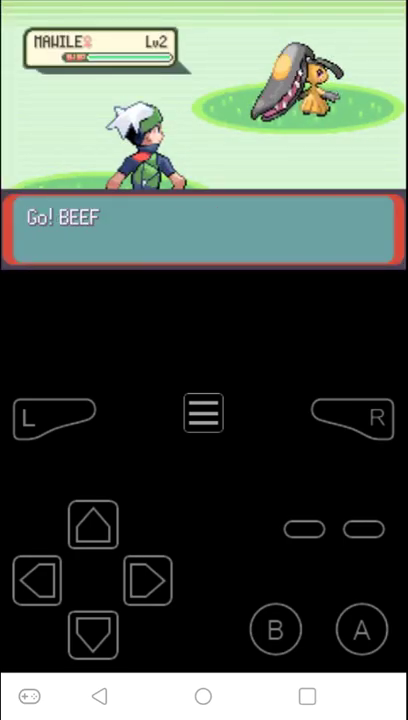
pyautogui.click(361, 629)
pyautogui.click(361, 629)
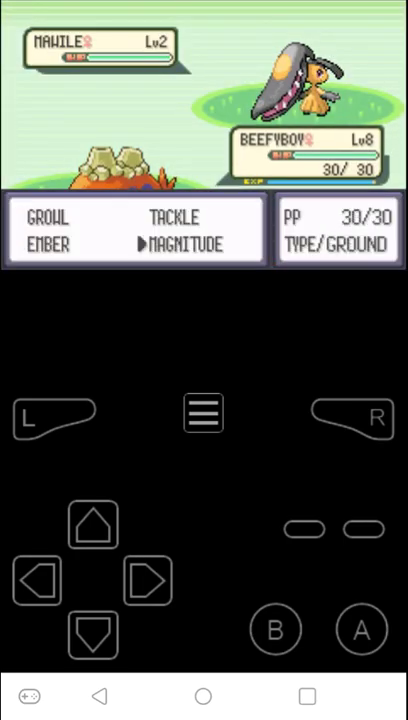
pyautogui.click(361, 629)
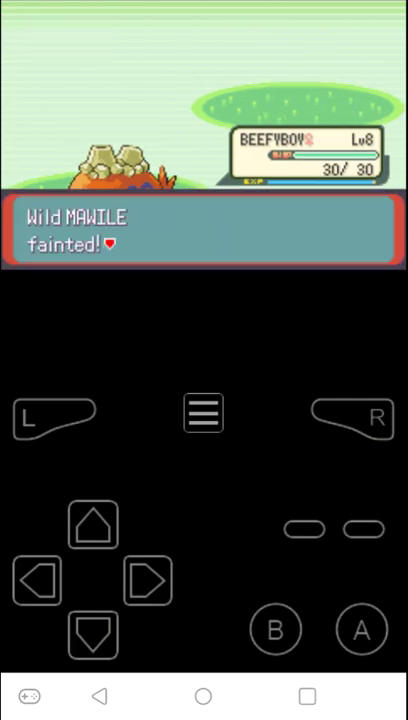
pyautogui.click(361, 629)
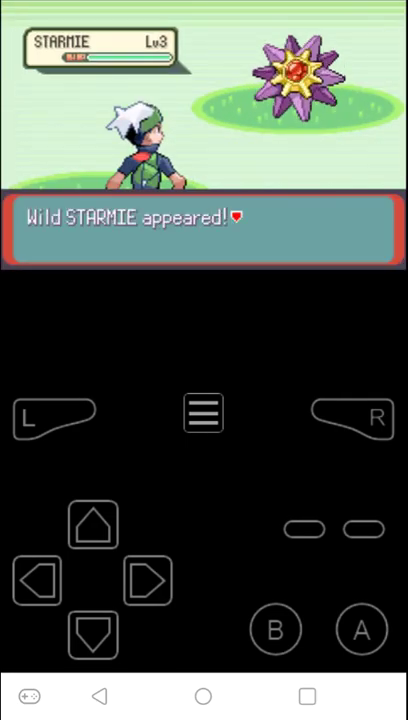
# Step: Hit Starmie with Magnitude, then walk through Oldale Town into Route 103's tall grass
pyautogui.click(361, 629)
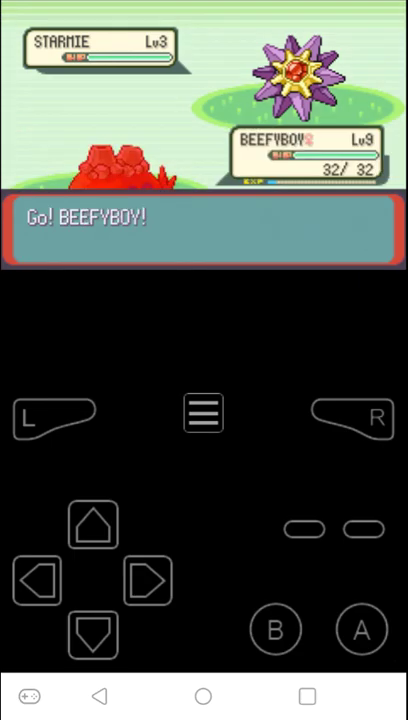
pyautogui.click(361, 629)
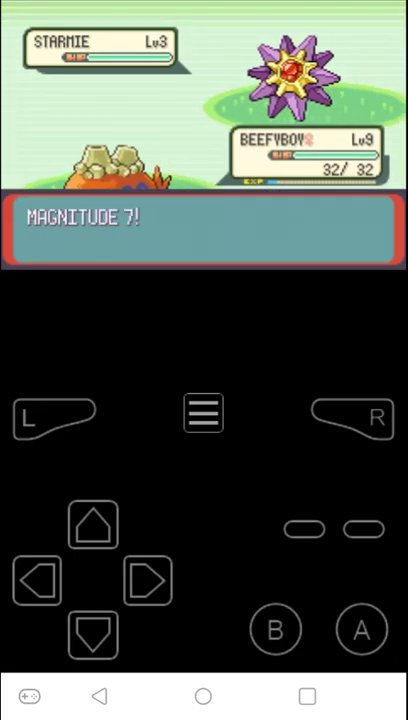
pyautogui.click(361, 629)
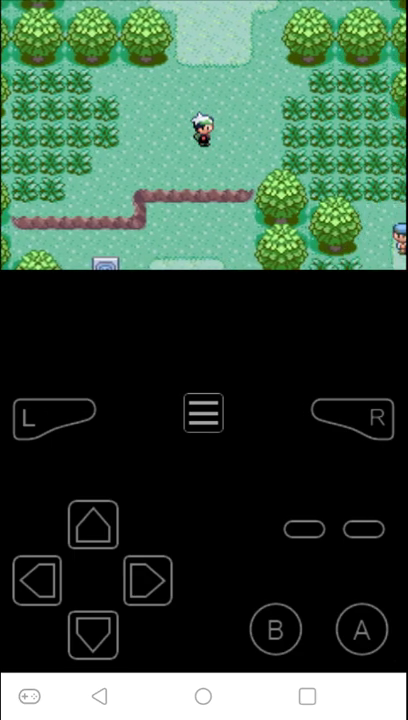
pyautogui.moveTo(93, 524); pyautogui.dragTo(93, 524)
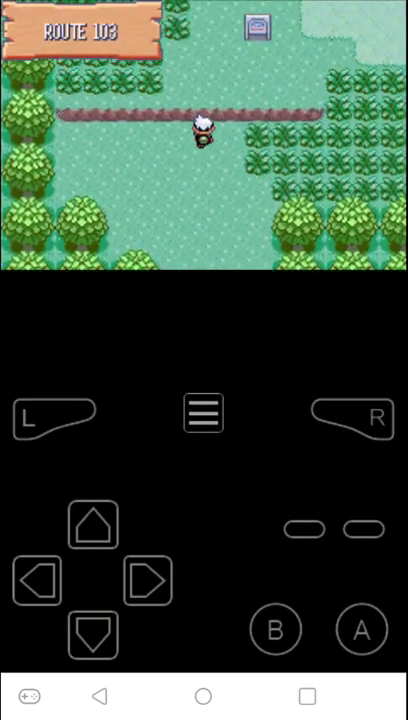
pyautogui.moveTo(148, 580); pyautogui.dragTo(148, 580)
pyautogui.moveTo(37, 580); pyautogui.dragTo(37, 580)
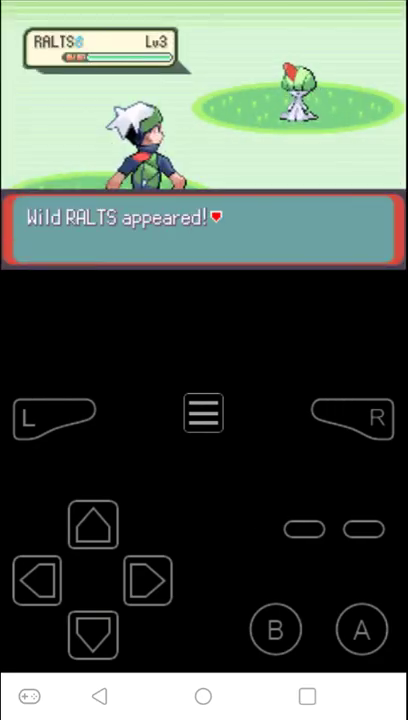
# Step: Defeat the wild Ralts with Tackle and walk up to May
pyautogui.click(361, 629)
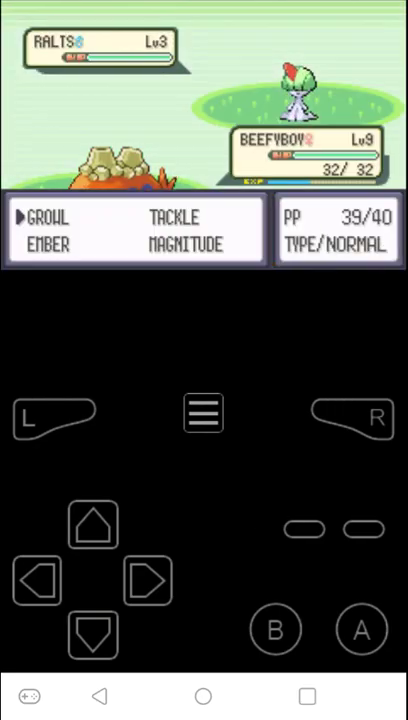
pyautogui.click(361, 629)
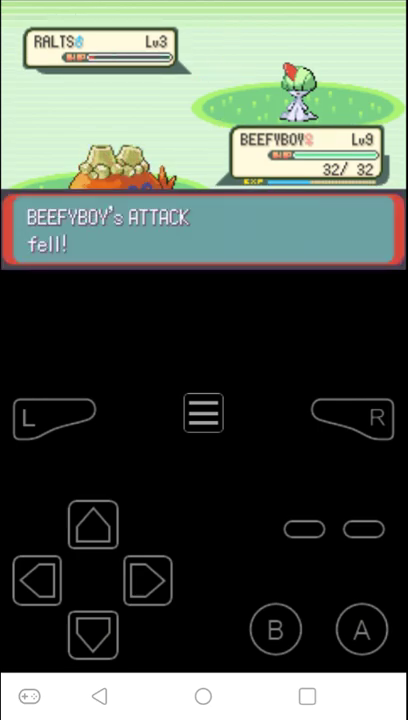
pyautogui.click(361, 629)
pyautogui.click(361, 629)
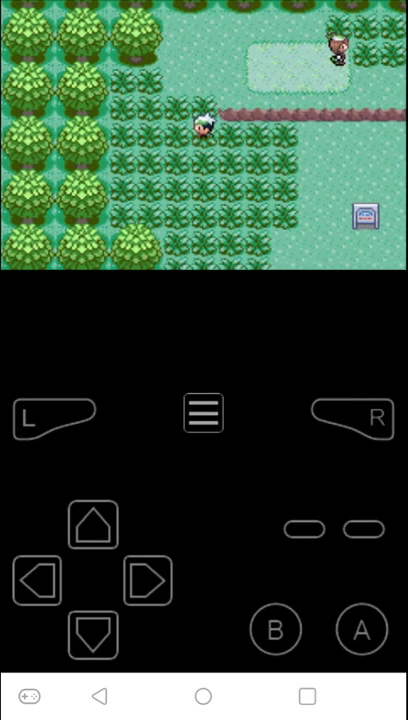
pyautogui.moveTo(93, 524); pyautogui.dragTo(93, 524)
# Step: Talk to May and battle her, attacking with Magnitude and then her Sunkern
pyautogui.click(361, 629)
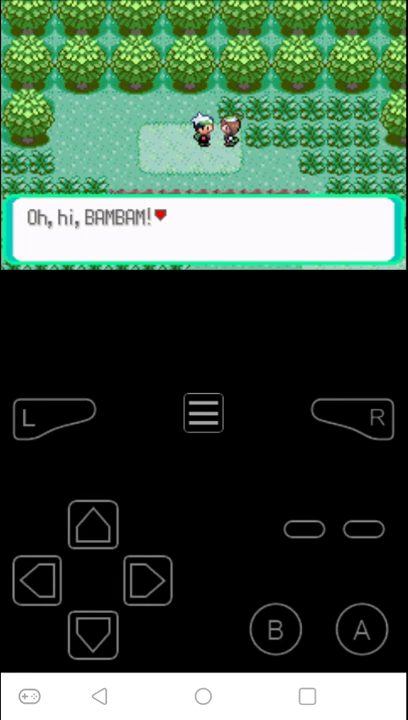
pyautogui.click(361, 629)
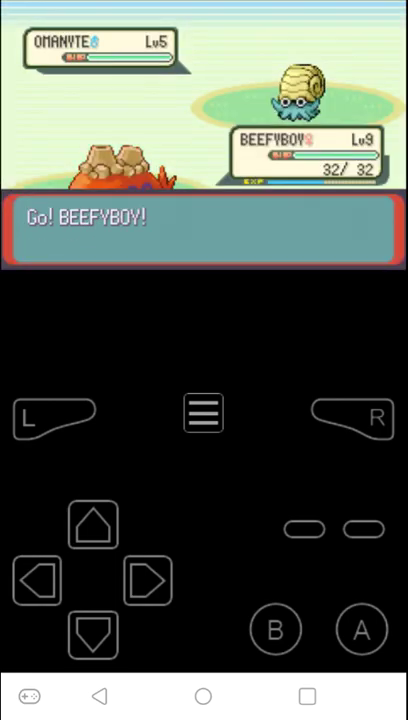
pyautogui.click(361, 629)
pyautogui.click(93, 632)
pyautogui.click(148, 580)
pyautogui.click(361, 629)
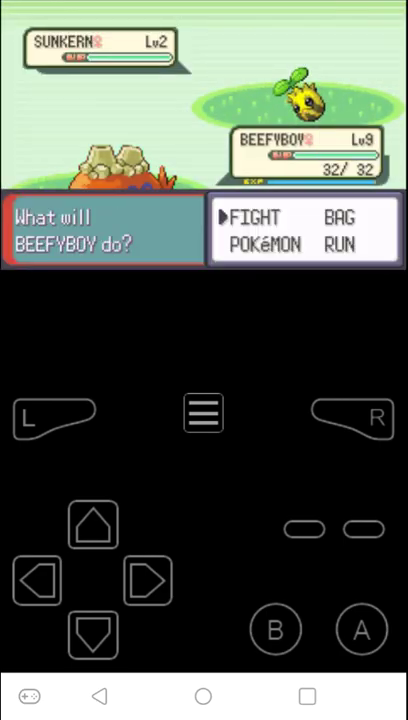
pyautogui.click(361, 628)
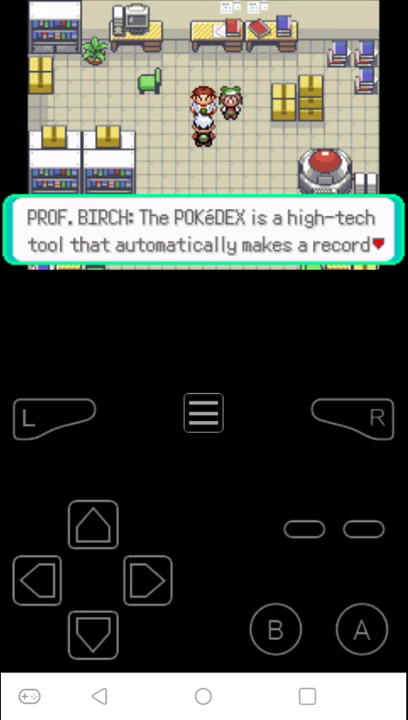
# Step: Hear Prof. Birch's Pokédex explanation, then send BEEFYBOY against a wild Bellsprout
pyautogui.click(361, 629)
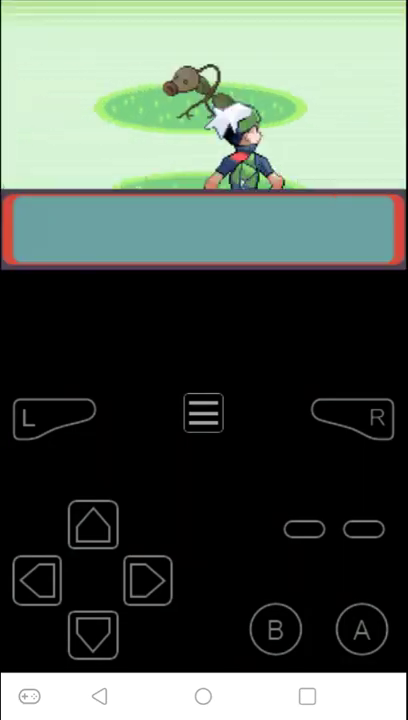
pyautogui.click(361, 629)
pyautogui.click(361, 629)
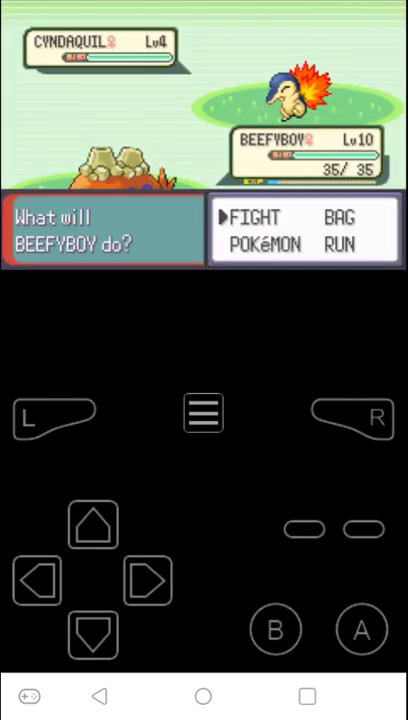
# Step: Hit the wild Cyndaquil with Tackle
pyautogui.click(361, 628)
pyautogui.click(148, 580)
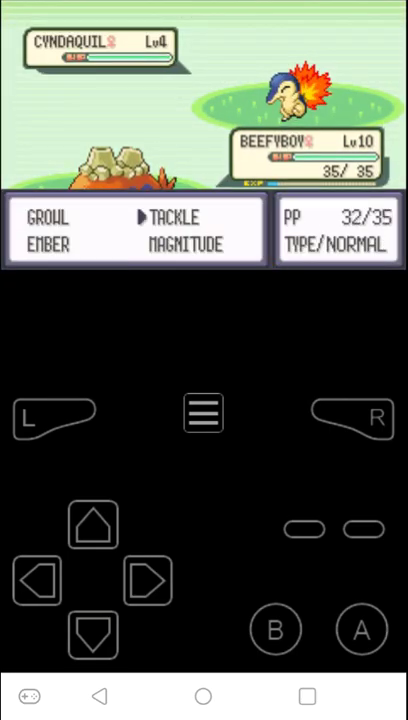
pyautogui.click(361, 628)
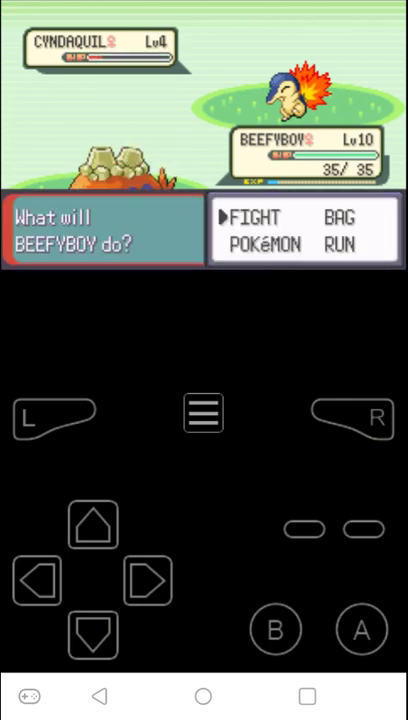
pyautogui.click(148, 580)
# Step: Throw Poké Balls at Cyndaquil repeatedly; each one fails to hold it
pyautogui.click(361, 628)
pyautogui.click(148, 580)
pyautogui.click(361, 628)
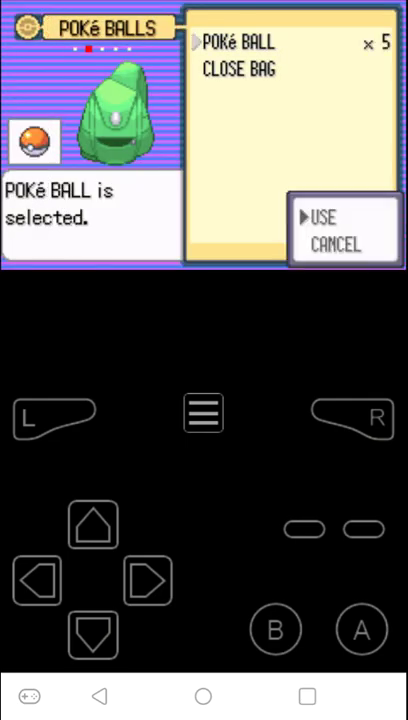
pyautogui.click(361, 628)
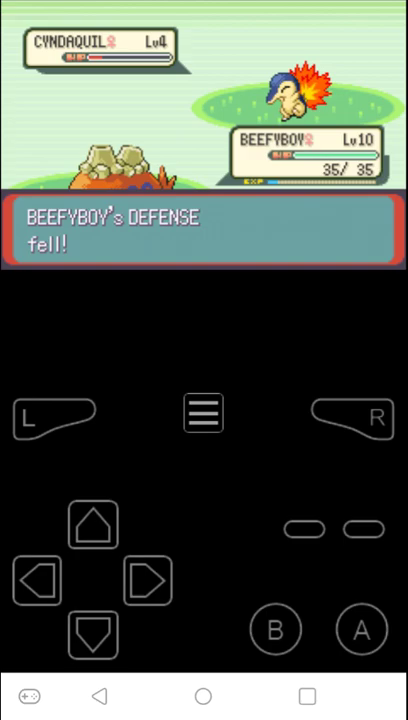
pyautogui.click(361, 628)
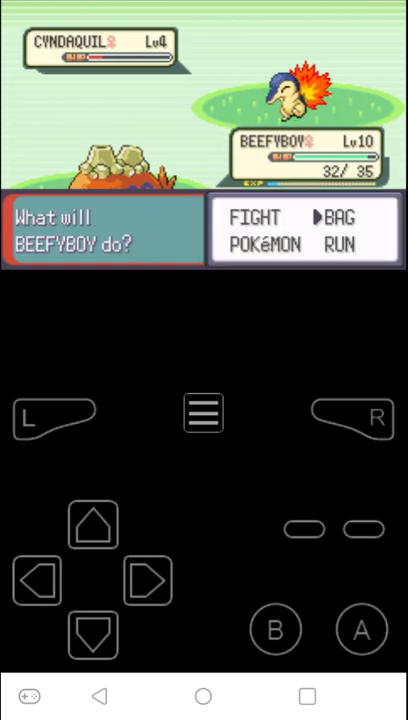
pyautogui.click(361, 628)
pyautogui.click(361, 628)
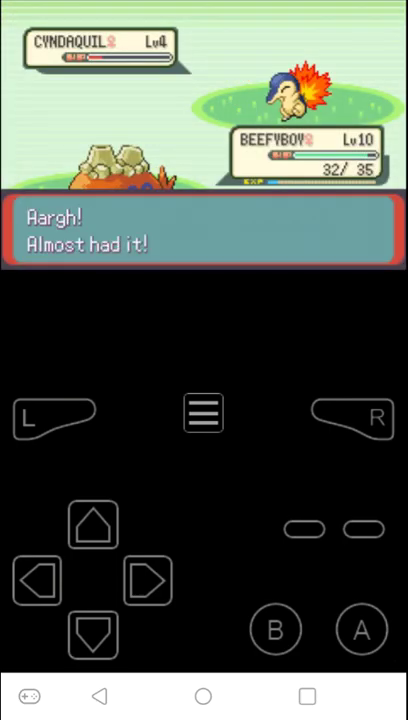
pyautogui.click(361, 628)
pyautogui.click(361, 628)
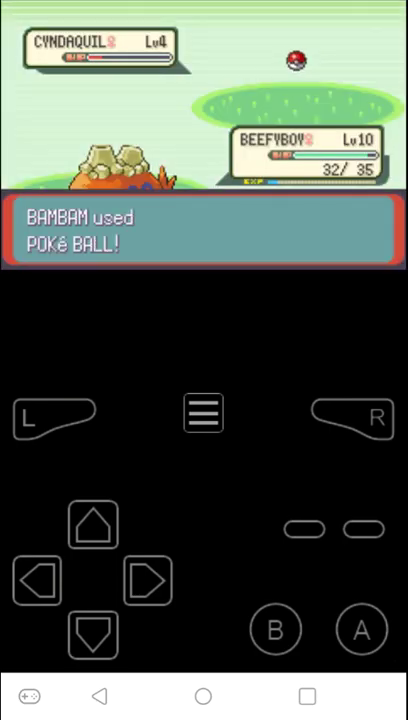
# Step: Knock out Cyndaquil with Tackle
pyautogui.click(361, 628)
pyautogui.click(37, 580)
pyautogui.click(361, 628)
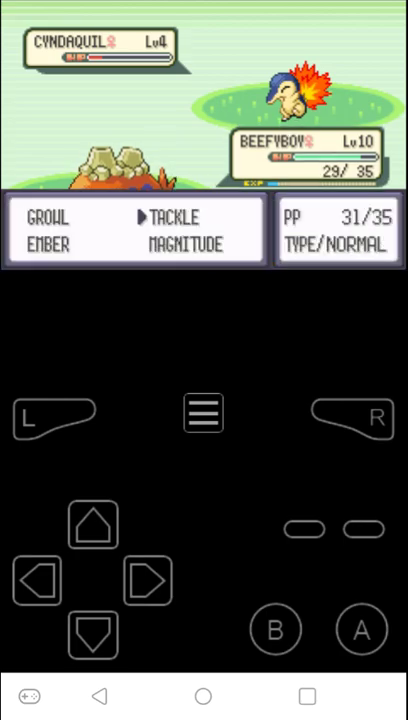
pyautogui.click(361, 628)
pyautogui.click(361, 628)
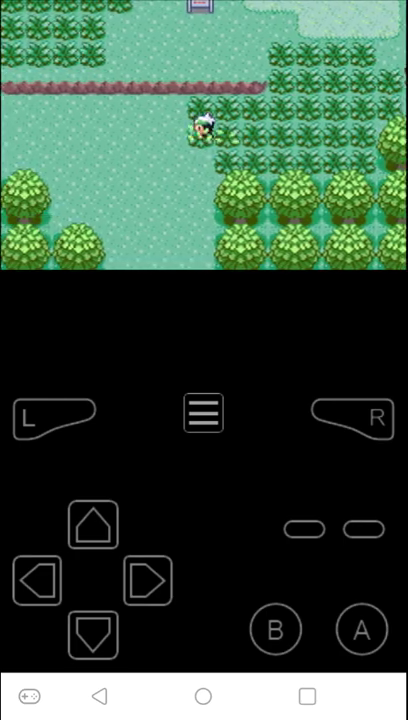
# Step: Return to Oldale Town, enter the Poké Mart and talk to the clerk
pyautogui.click(37, 580)
pyautogui.click(93, 634)
pyautogui.click(93, 524)
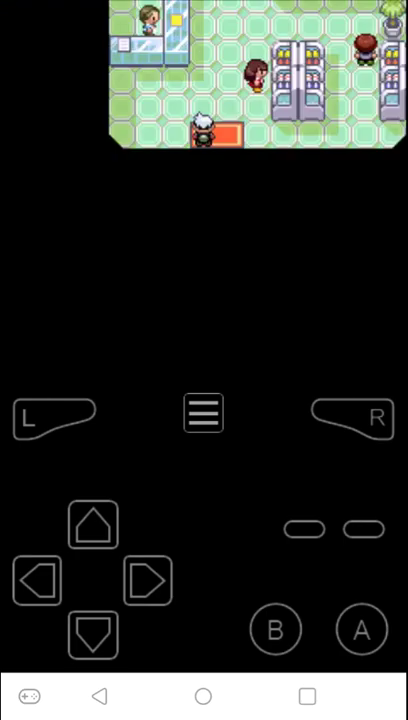
pyautogui.click(37, 580)
# Step: Buy ten Poké Balls
pyautogui.click(361, 628)
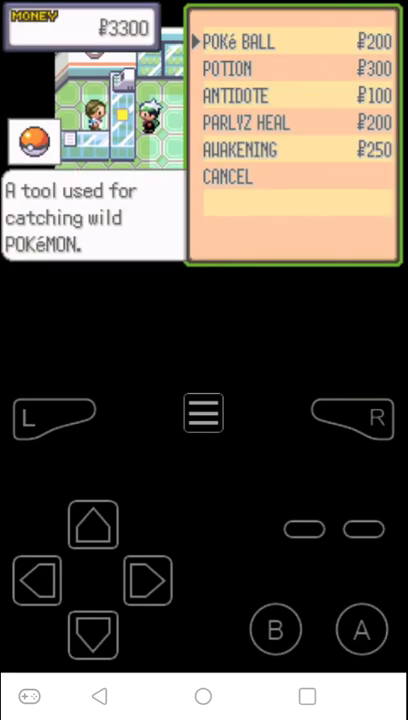
pyautogui.click(361, 628)
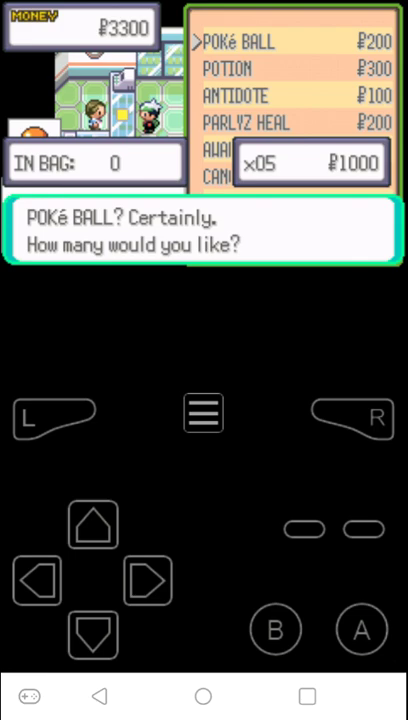
pyautogui.click(361, 628)
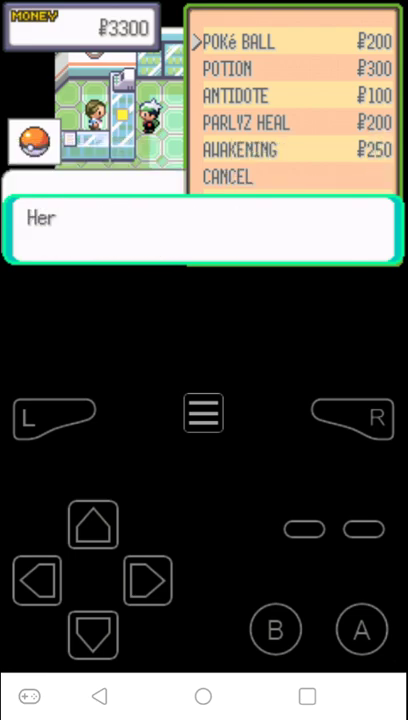
pyautogui.click(361, 628)
# Step: Buy four Potions for ₽1200
pyautogui.click(93, 632)
pyautogui.click(93, 632)
pyautogui.click(93, 632)
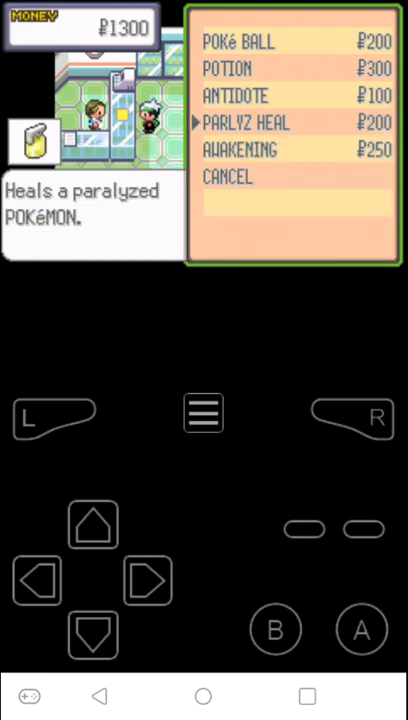
pyautogui.click(93, 524)
pyautogui.click(93, 632)
pyautogui.click(361, 628)
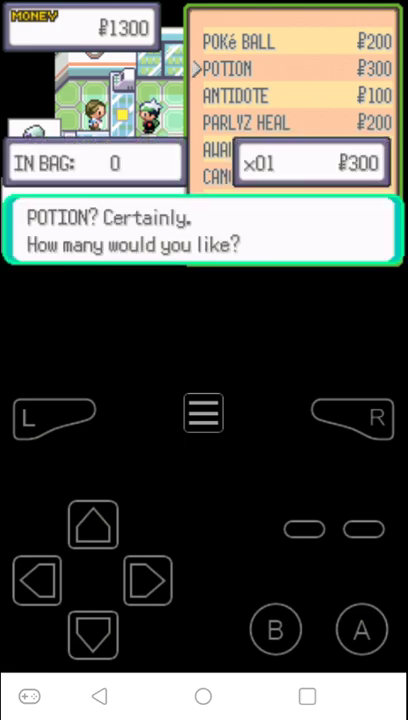
pyautogui.click(361, 628)
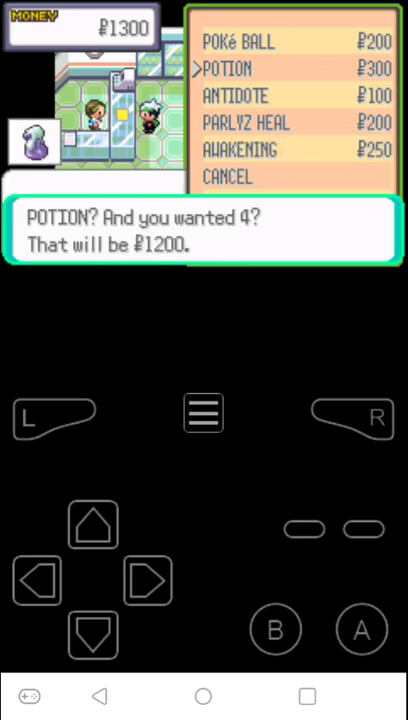
pyautogui.click(361, 628)
# Step: Leave the shop menu, finish the farewell and head toward the Pokémon Center
pyautogui.click(275, 628)
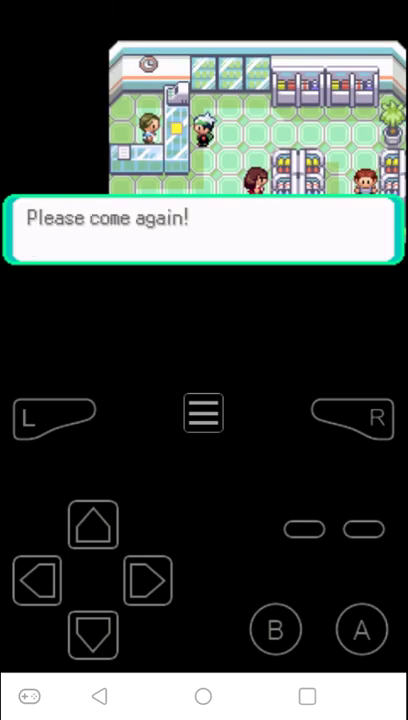
pyautogui.click(275, 628)
pyautogui.click(37, 580)
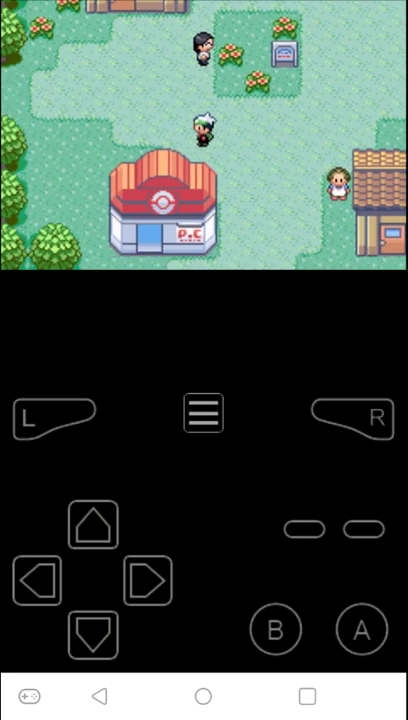
# Step: Walk into the Pokémon Center and access the PC storage
pyautogui.click(93, 633)
pyautogui.click(93, 524)
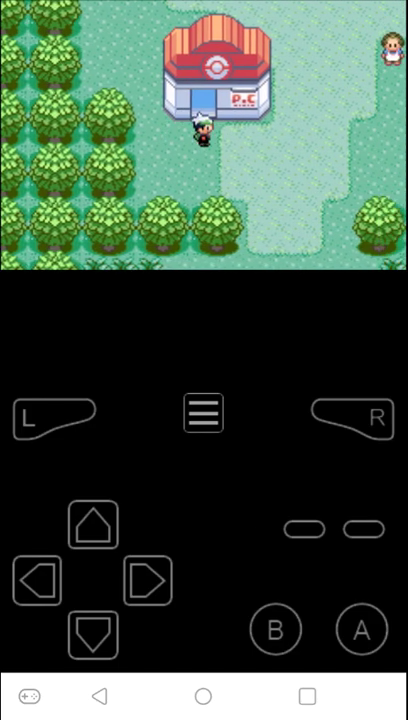
pyautogui.click(93, 524)
pyautogui.click(361, 628)
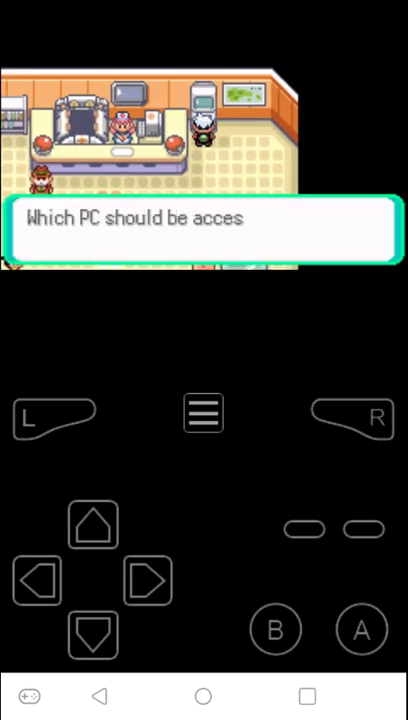
pyautogui.click(93, 633)
pyautogui.click(361, 628)
# Step: Withdraw a Potion, exit the PC and walk out of the Pokémon Center
pyautogui.click(361, 628)
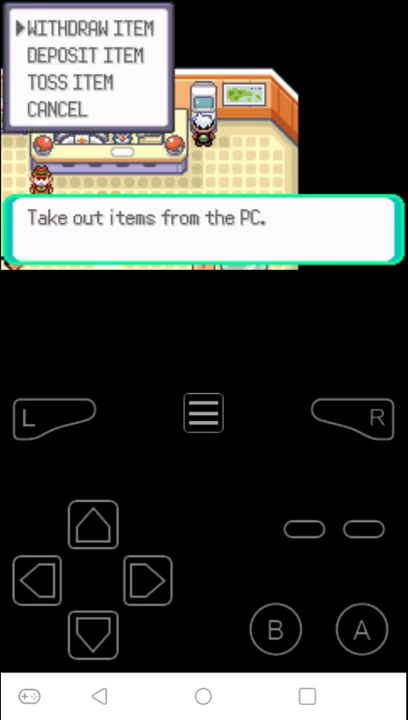
pyautogui.click(361, 628)
pyautogui.click(275, 628)
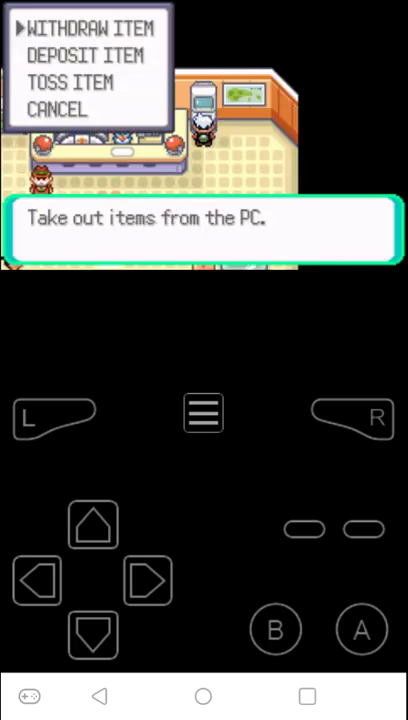
pyautogui.click(275, 628)
pyautogui.click(93, 633)
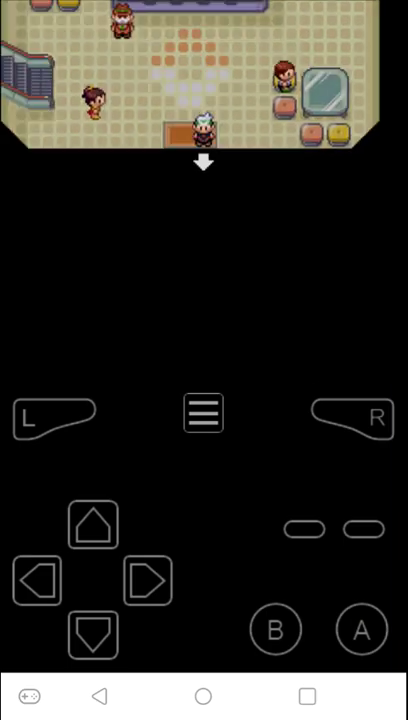
pyautogui.click(93, 525)
# Step: Head west and north along Route 102
pyautogui.click(37, 580)
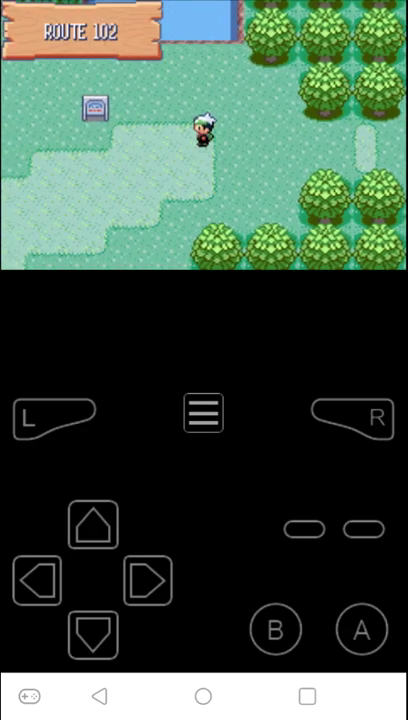
pyautogui.click(93, 525)
pyautogui.click(93, 525)
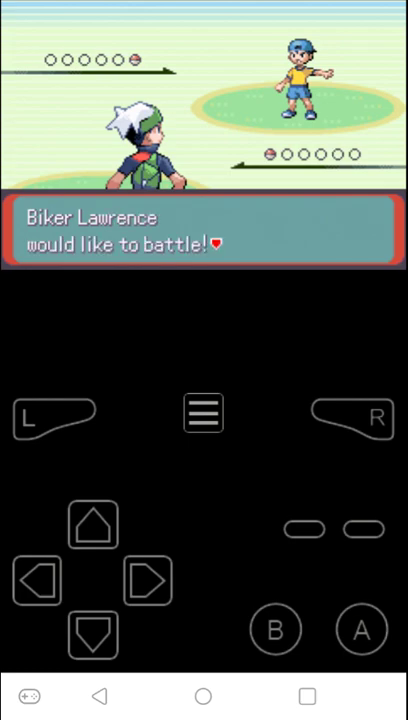
# Step: Beat Biker Lawrence's Illumise with Magnitude and collect the ₽80 prize
pyautogui.click(361, 628)
pyautogui.click(361, 628)
pyautogui.click(93, 633)
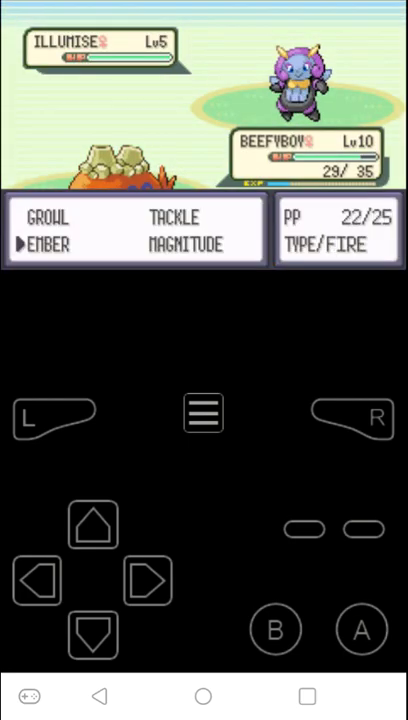
pyautogui.click(148, 580)
pyautogui.click(361, 628)
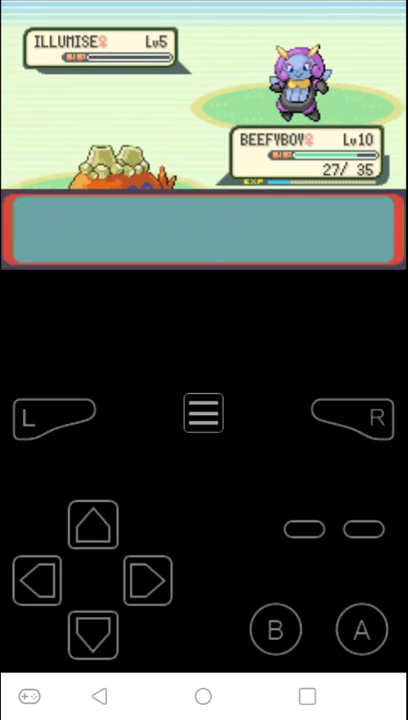
pyautogui.click(361, 628)
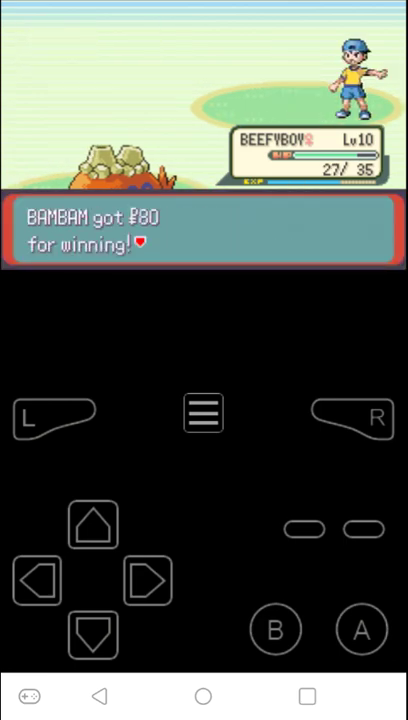
pyautogui.click(361, 628)
# Step: Accept Cooltrainer Scarlett's challenge and hit her Ledyba with Ember
pyautogui.click(93, 633)
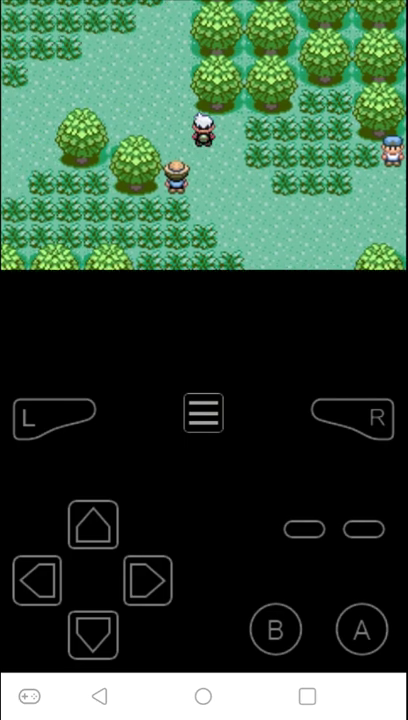
pyautogui.click(361, 628)
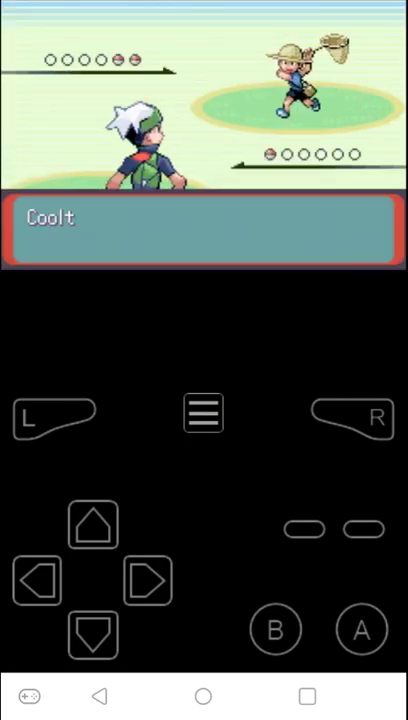
pyautogui.click(361, 628)
pyautogui.click(361, 628)
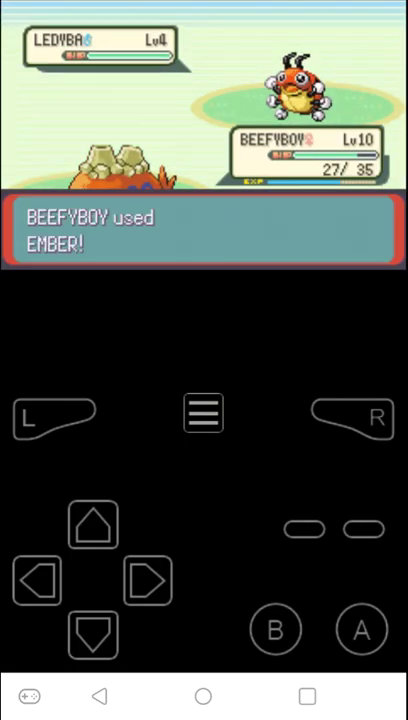
# Step: Defeat Shedinja with Magnitude and Ember; BEEFYBOY reaches level 11
pyautogui.click(361, 628)
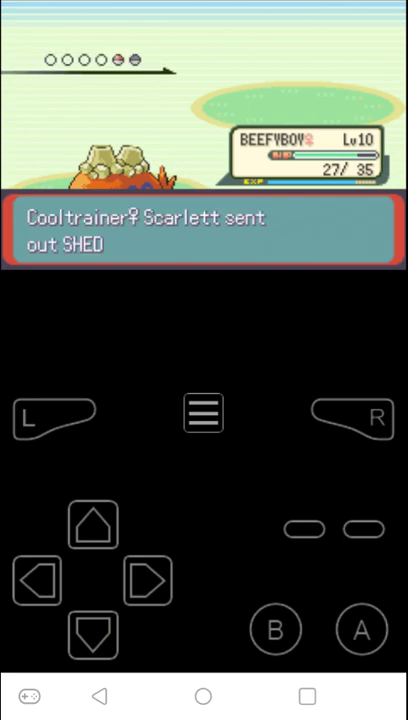
pyautogui.click(361, 628)
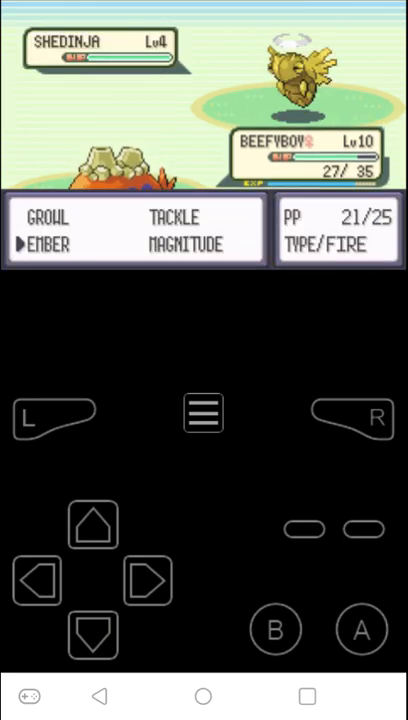
pyautogui.click(148, 580)
pyautogui.click(361, 628)
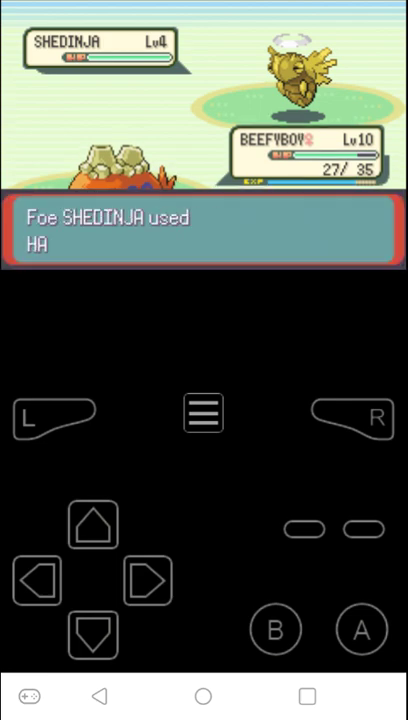
pyautogui.click(361, 628)
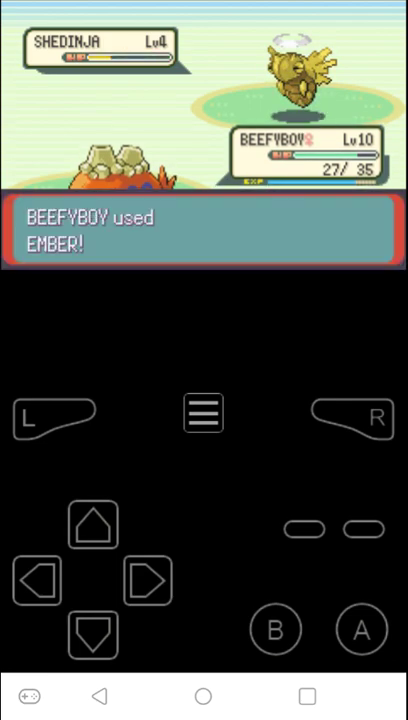
pyautogui.click(361, 628)
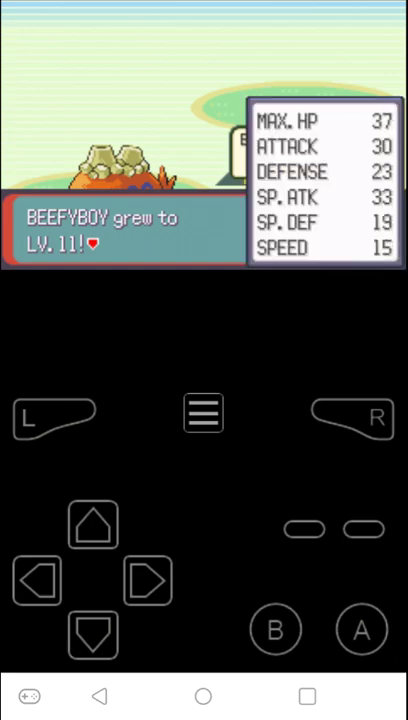
pyautogui.click(361, 628)
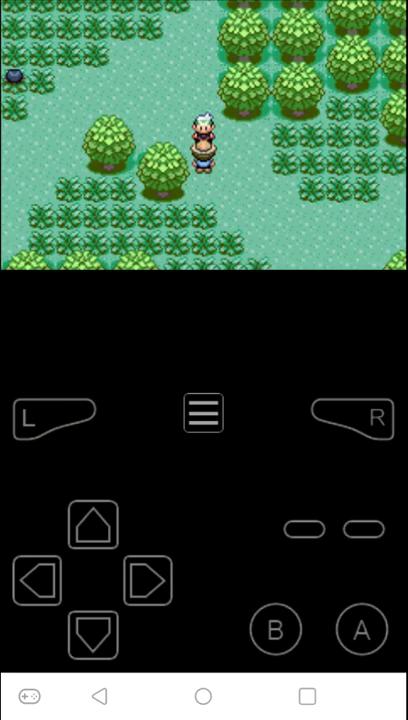
# Step: Walk through the forest, talk to the character in the grass, and begin the Spheal encounter
pyautogui.click(93, 524)
pyautogui.click(37, 580)
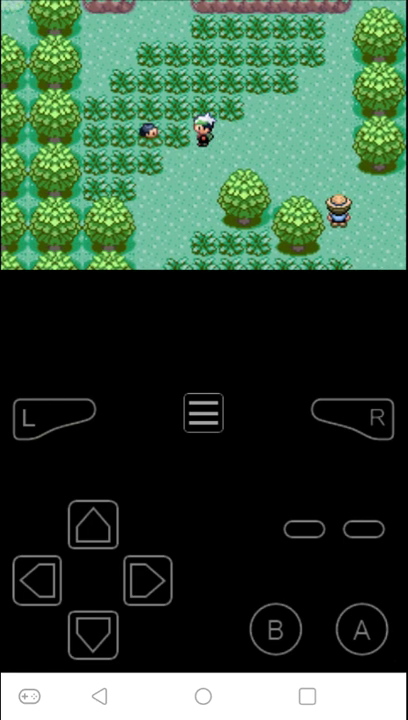
pyautogui.click(37, 580)
pyautogui.click(361, 628)
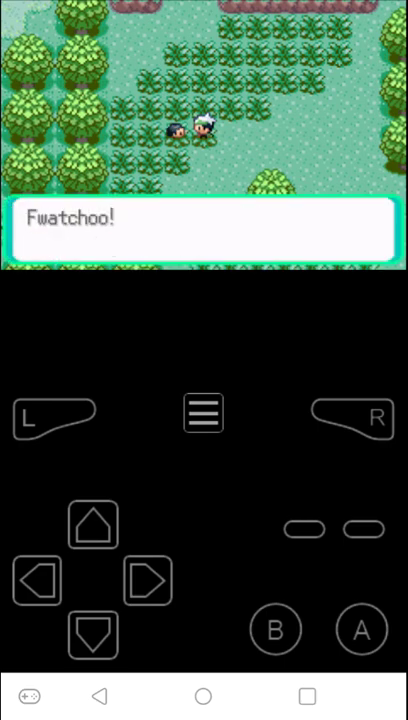
pyautogui.click(361, 628)
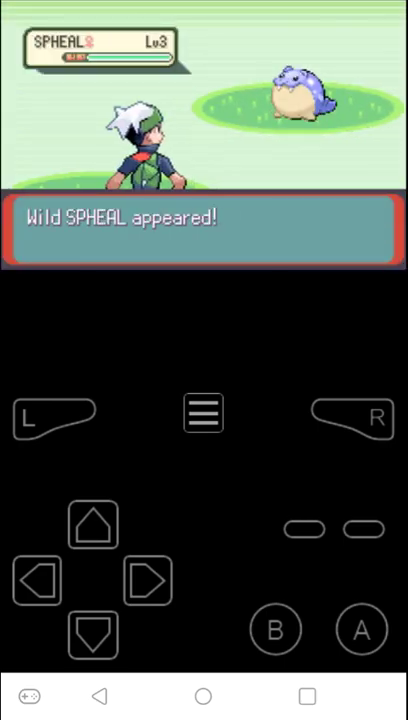
pyautogui.click(361, 628)
# Step: Select the Premier Ball from the bag's Poké Balls pocket
pyautogui.click(148, 580)
pyautogui.click(361, 628)
pyautogui.click(93, 634)
pyautogui.click(93, 524)
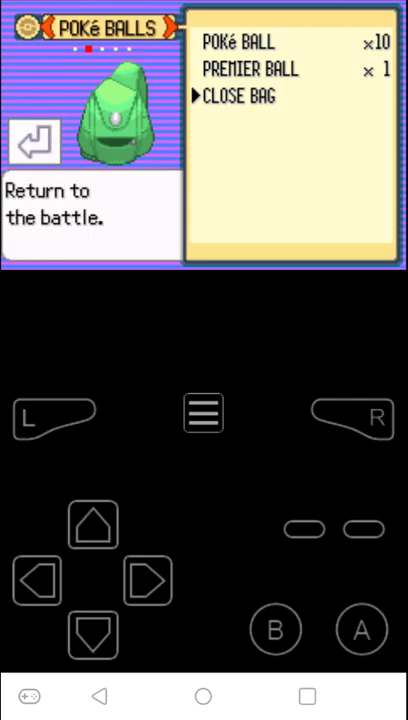
pyautogui.click(38, 580)
pyautogui.click(38, 580)
pyautogui.click(93, 524)
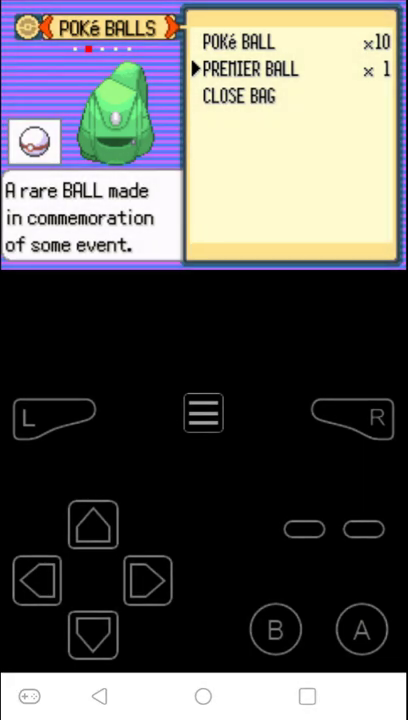
# Step: Throw the Premier Ball at Spheal, clear the Pokédex screens, and accept nicknaming it
pyautogui.click(361, 629)
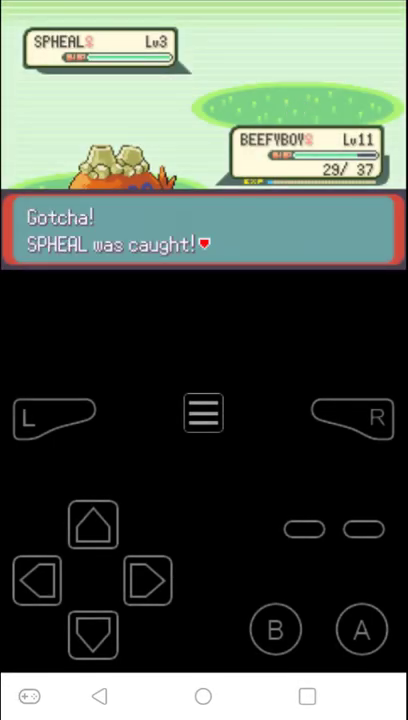
pyautogui.click(361, 629)
pyautogui.click(361, 629)
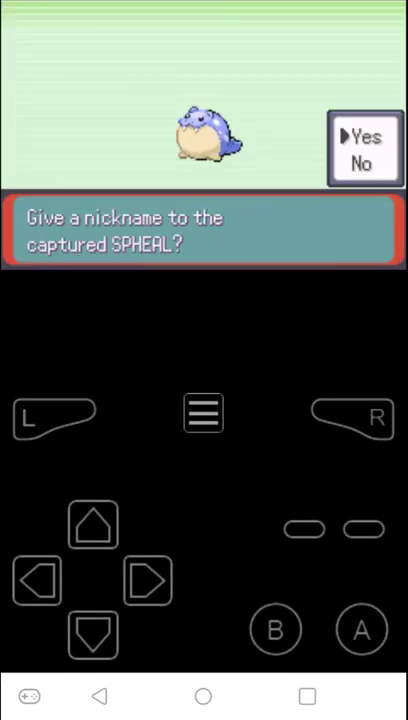
pyautogui.click(361, 629)
pyautogui.click(203, 413)
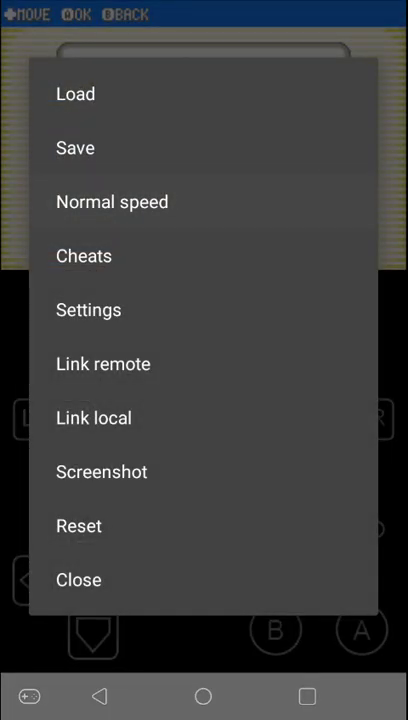
# Step: Close the emulator's options menu
pyautogui.click(112, 201)
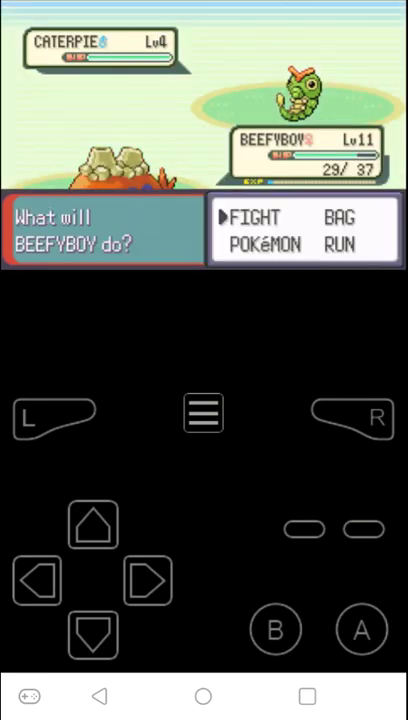
# Step: Knock out the trainer's Caterpie with a super-effective move, declining to switch Pokémon
pyautogui.click(361, 628)
pyautogui.click(93, 633)
pyautogui.click(361, 628)
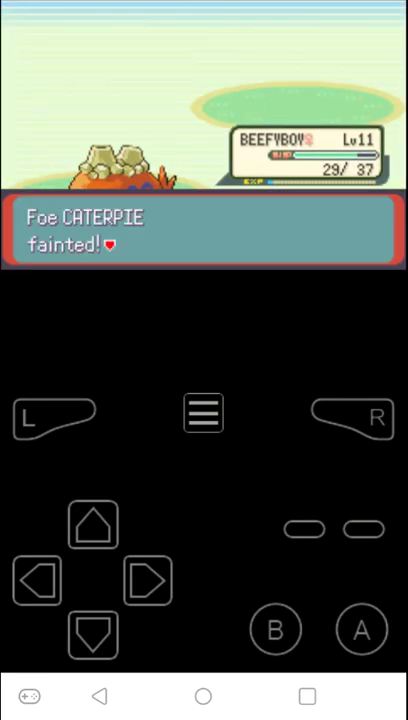
pyautogui.click(361, 628)
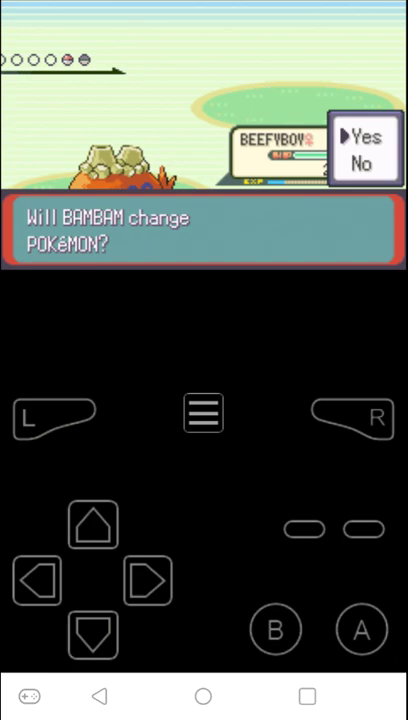
pyautogui.click(275, 628)
# Step: Defeat the trainer's Dodrio with Ember and clear the post-battle messages
pyautogui.click(361, 628)
pyautogui.click(93, 633)
pyautogui.click(361, 628)
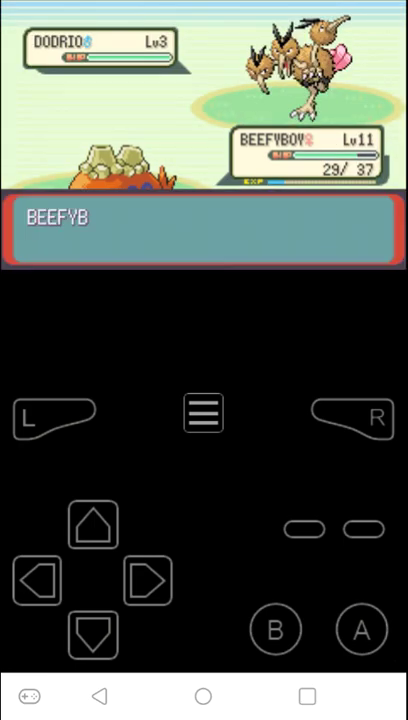
pyautogui.click(361, 628)
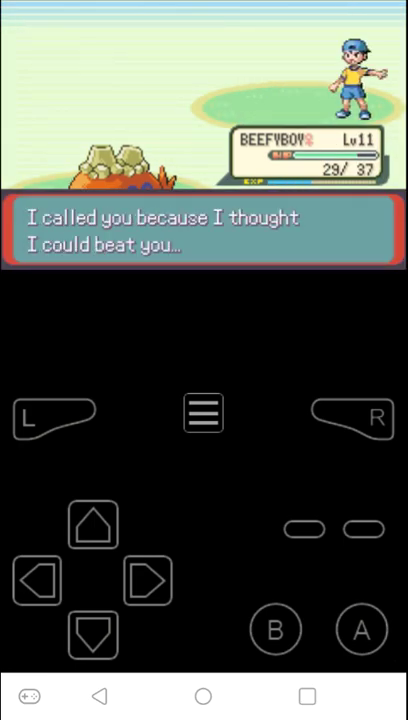
pyautogui.click(361, 628)
# Step: Pick the Pecha Berries from the first berry tree
pyautogui.click(93, 524)
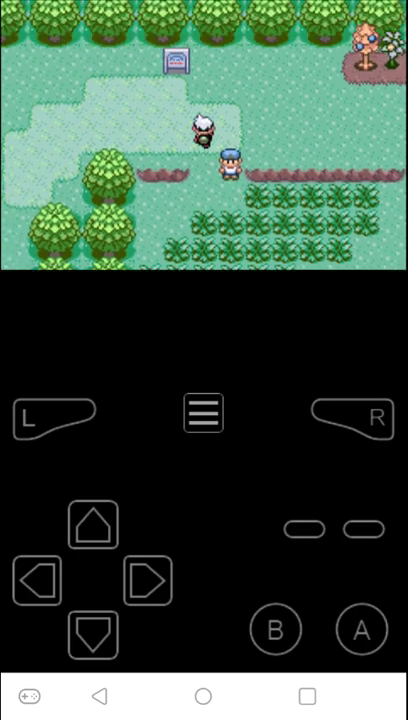
pyautogui.click(148, 579)
pyautogui.click(361, 628)
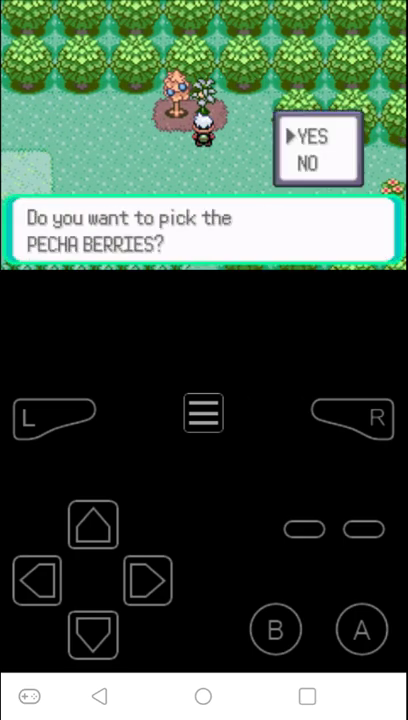
pyautogui.click(361, 628)
pyautogui.click(361, 628)
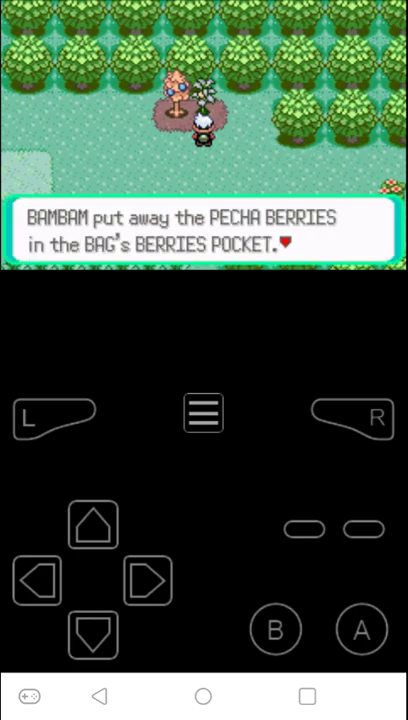
pyautogui.click(361, 628)
# Step: Pick the Oran Berries from the next berry tree
pyautogui.click(361, 628)
pyautogui.click(148, 579)
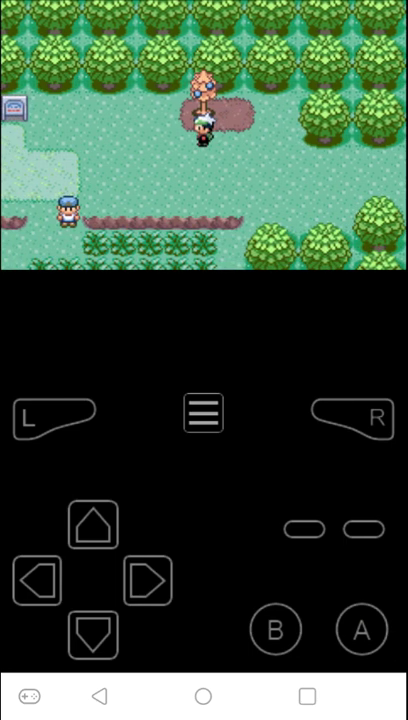
pyautogui.click(93, 524)
pyautogui.click(361, 628)
pyautogui.click(361, 628)
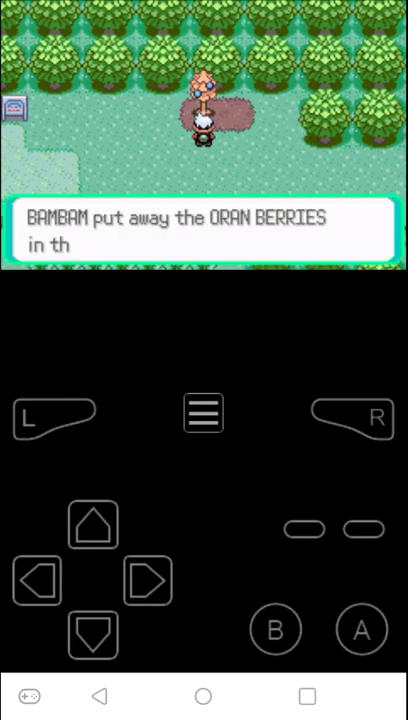
pyautogui.click(361, 628)
pyautogui.click(361, 628)
# Step: View the bag's BERRIES pocket from the pause menu
pyautogui.click(203, 413)
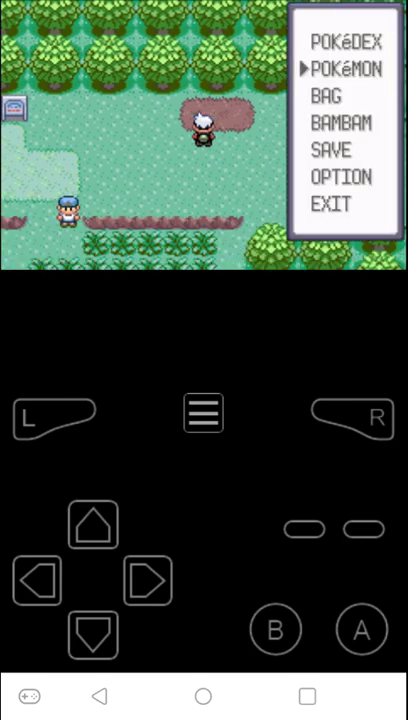
pyautogui.click(93, 632)
pyautogui.click(361, 628)
pyautogui.click(148, 579)
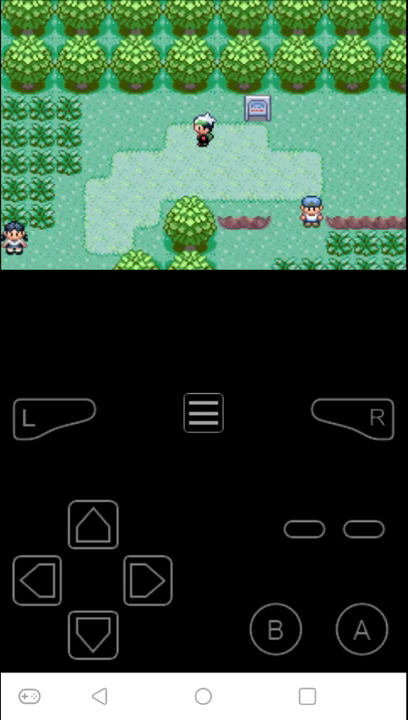
# Step: Walk to the Performer, win against the first Pokémon, and decline switching
pyautogui.click(93, 632)
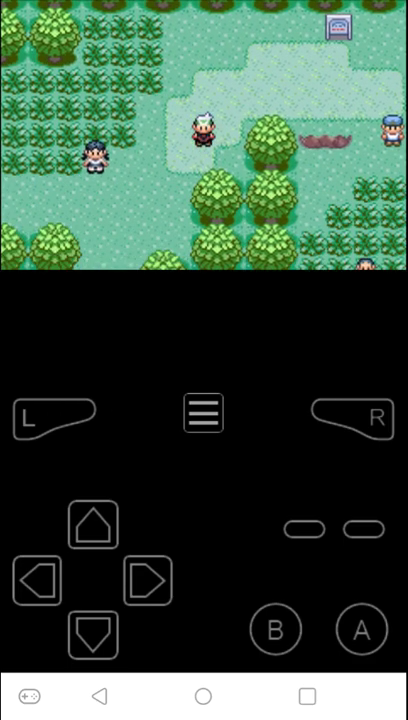
pyautogui.click(93, 524)
pyautogui.click(148, 579)
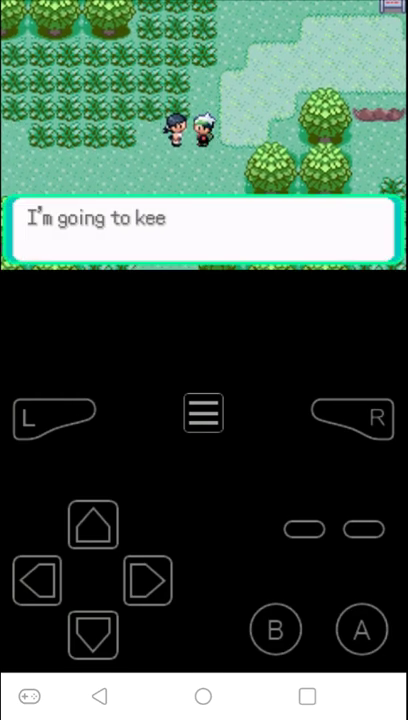
pyautogui.click(361, 629)
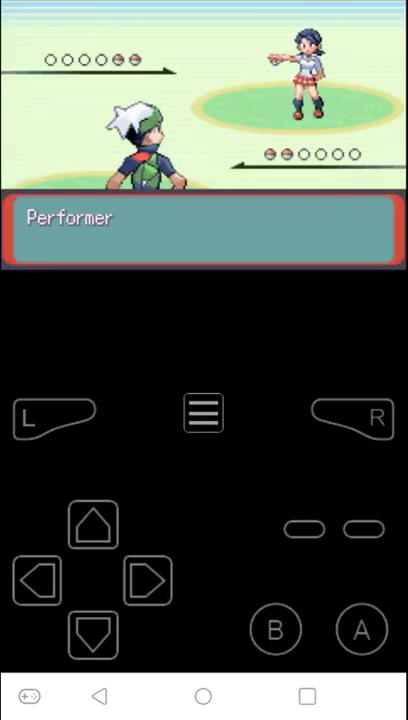
pyautogui.click(361, 629)
pyautogui.click(93, 634)
pyautogui.click(361, 629)
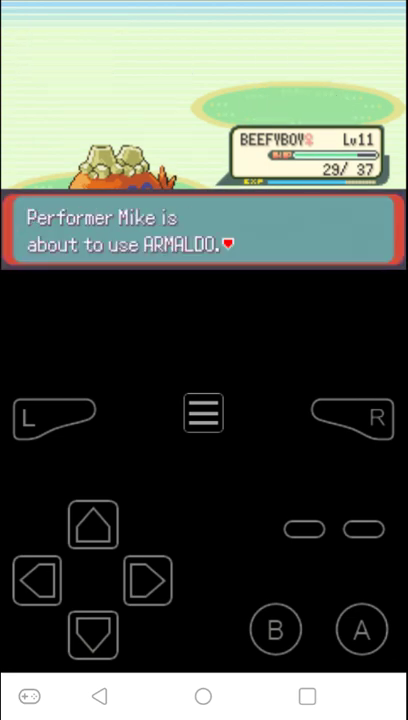
pyautogui.click(361, 629)
pyautogui.click(275, 629)
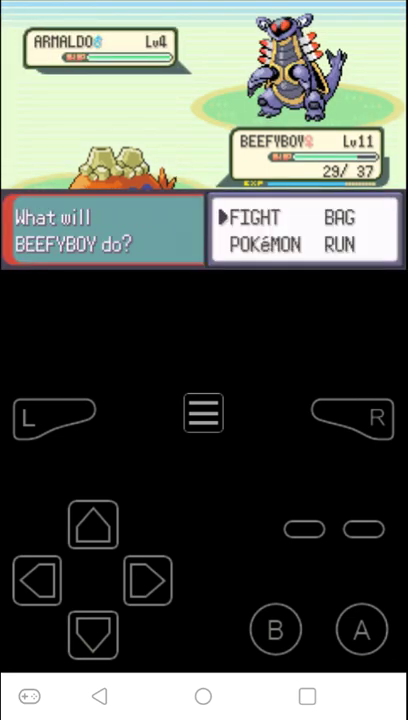
# Step: Defeat Armaldo with Magnitude and collect the prize money
pyautogui.click(361, 629)
pyautogui.click(148, 580)
pyautogui.click(361, 629)
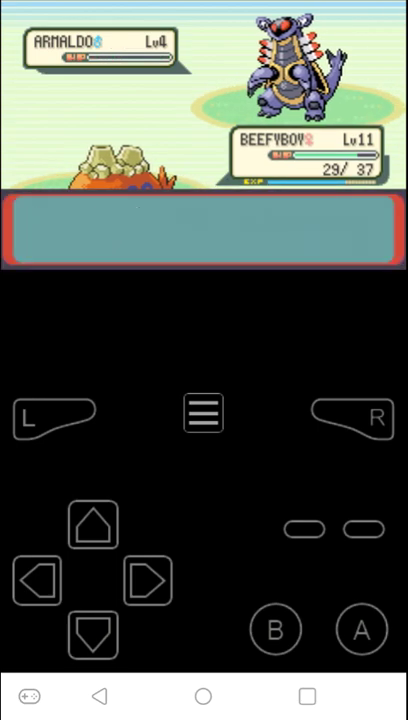
pyautogui.click(361, 629)
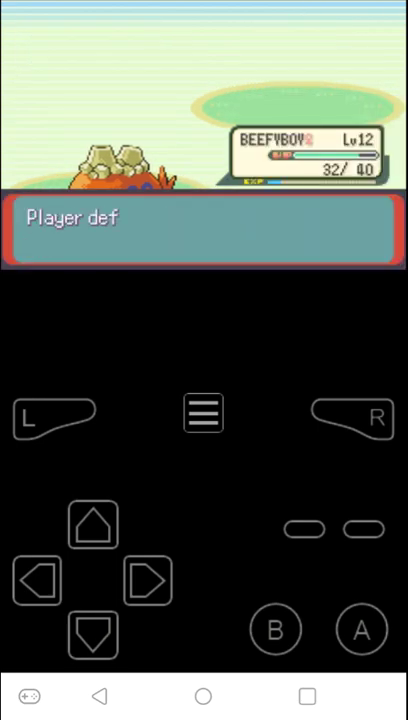
pyautogui.click(361, 629)
pyautogui.click(361, 629)
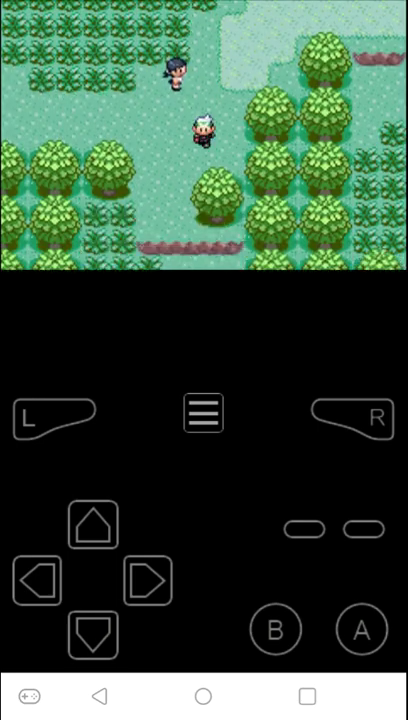
# Step: Pick up the item ball, then defeat a wild Shedinja in the tall grass
pyautogui.moveTo(93, 632); pyautogui.dragTo(93, 632)
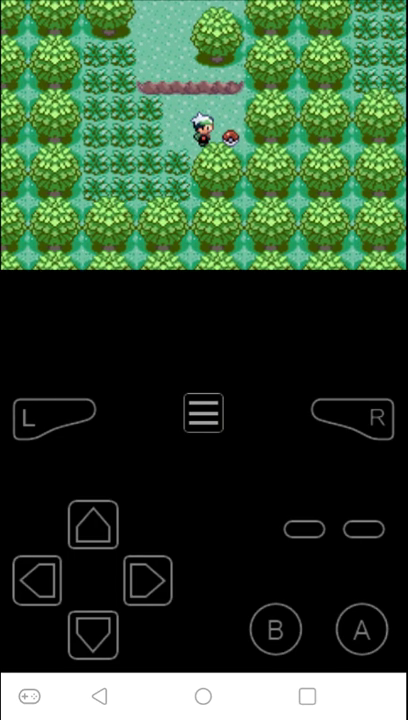
pyautogui.click(361, 629)
pyautogui.click(361, 629)
pyautogui.click(38, 580)
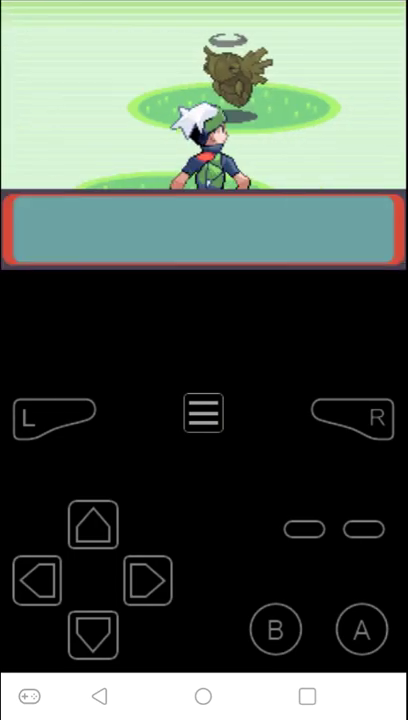
pyautogui.click(361, 629)
pyautogui.click(361, 629)
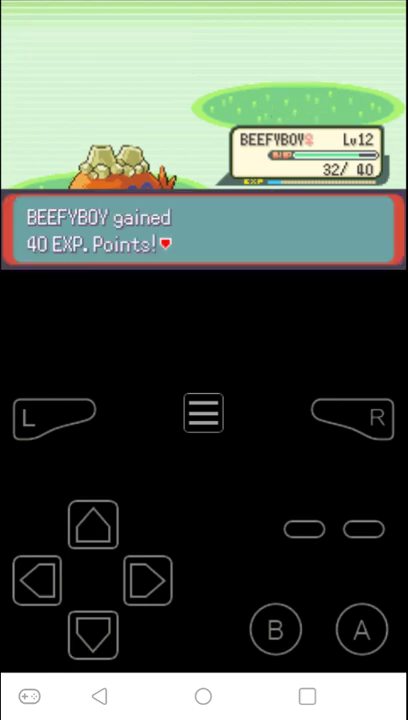
pyautogui.click(361, 629)
pyautogui.click(93, 524)
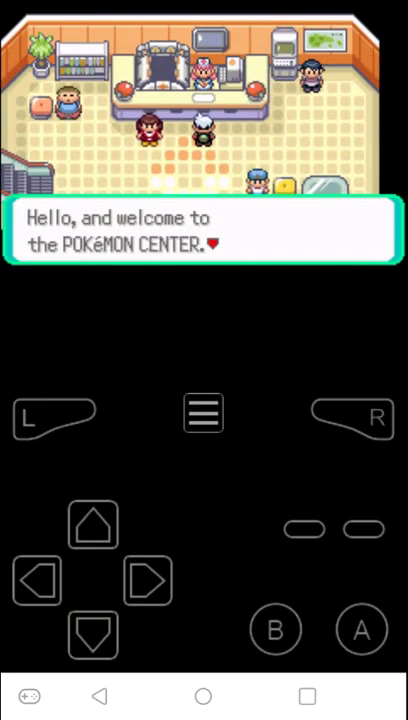
# Step: Heal the party with the nurse, then browse the bag's ITEMS and POKé BALLS pockets
pyautogui.click(361, 629)
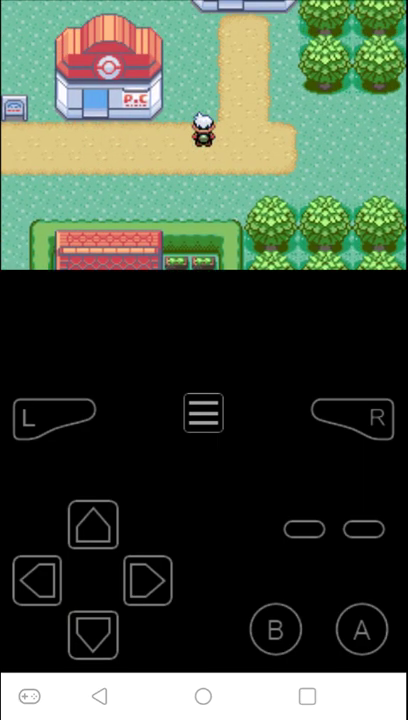
pyautogui.click(364, 529)
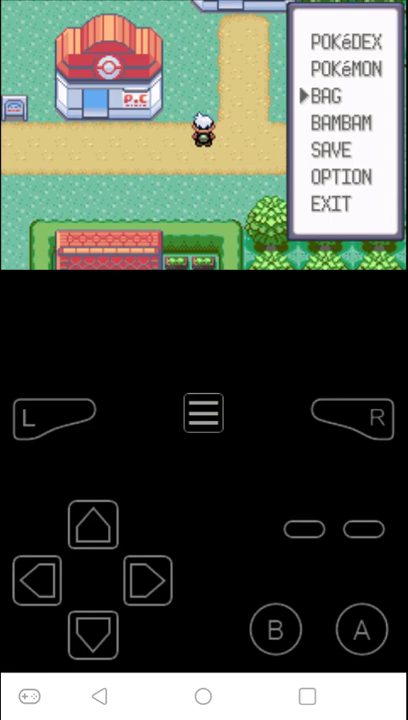
pyautogui.click(361, 628)
pyautogui.click(148, 580)
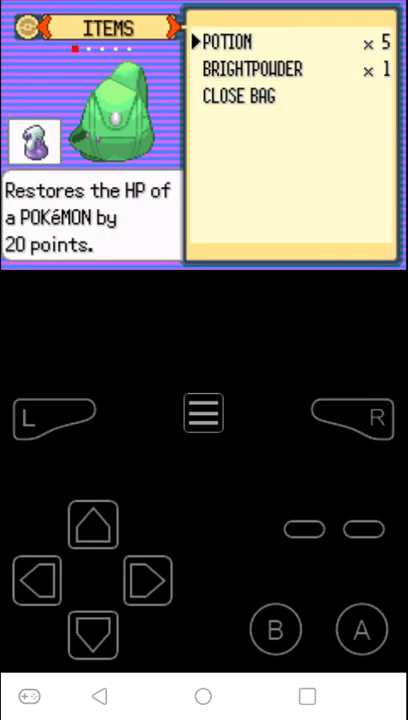
pyautogui.click(148, 580)
pyautogui.click(275, 628)
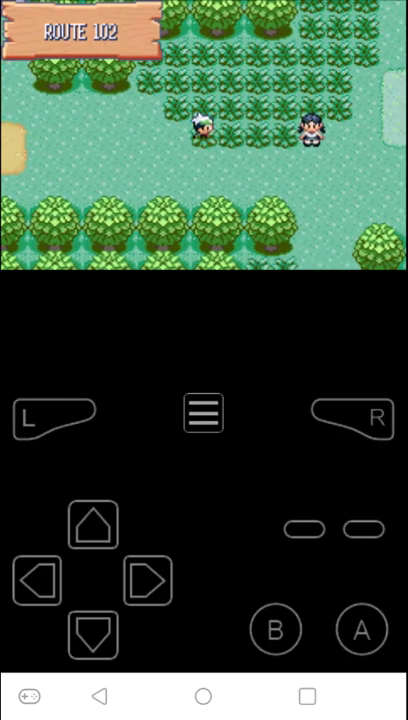
# Step: Swap BEEFYBOY and BLUBBER's positions in the party order
pyautogui.click(37, 580)
pyautogui.click(203, 413)
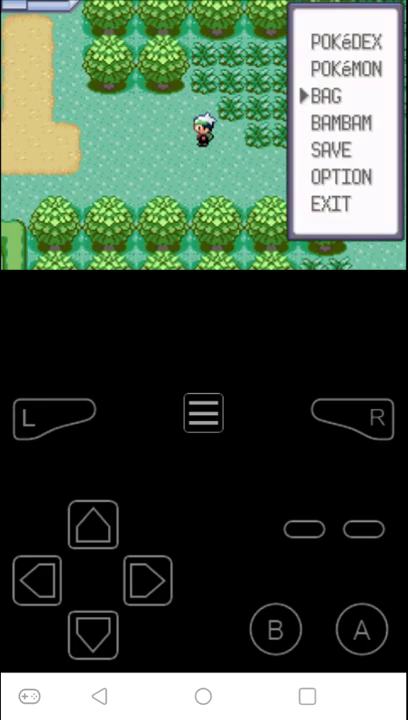
pyautogui.click(93, 524)
pyautogui.click(361, 628)
pyautogui.click(361, 628)
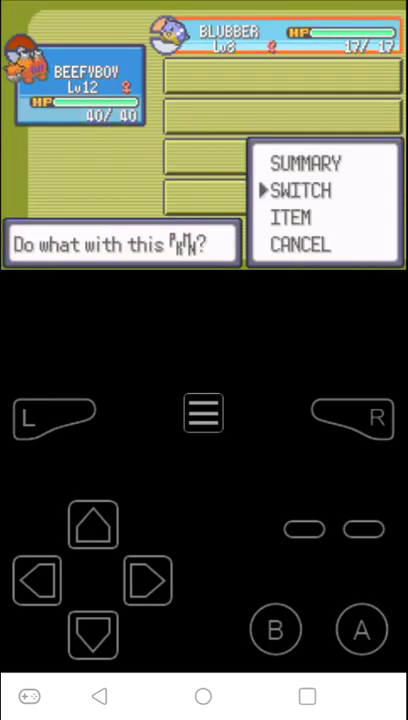
pyautogui.click(361, 628)
pyautogui.click(148, 580)
pyautogui.click(361, 628)
pyautogui.click(275, 628)
pyautogui.click(275, 628)
# Step: In the wild Relicanth encounter, switch BLUBBER out for BEEFYBOY
pyautogui.click(148, 580)
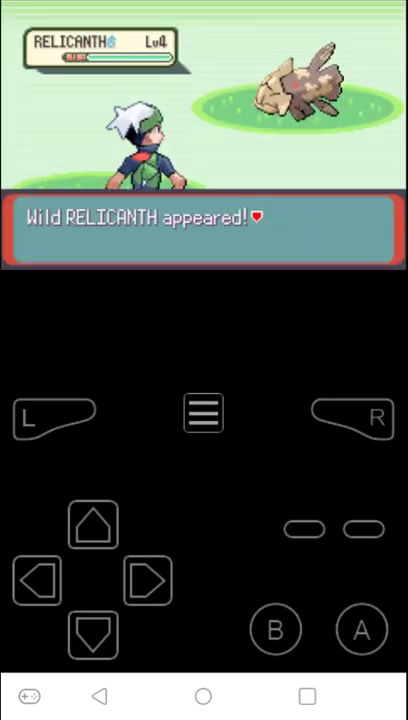
pyautogui.click(361, 628)
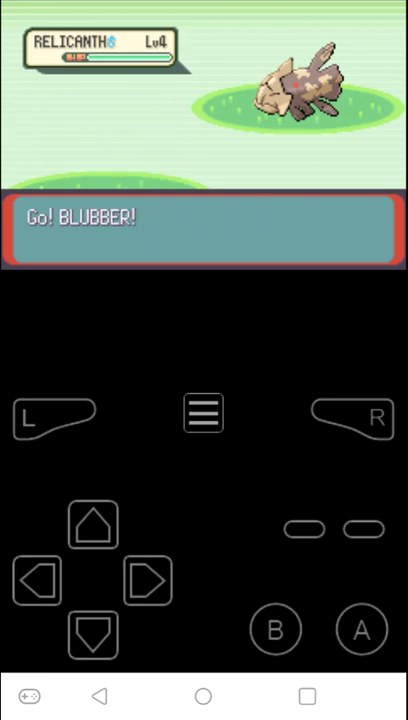
pyautogui.click(93, 633)
pyautogui.click(361, 628)
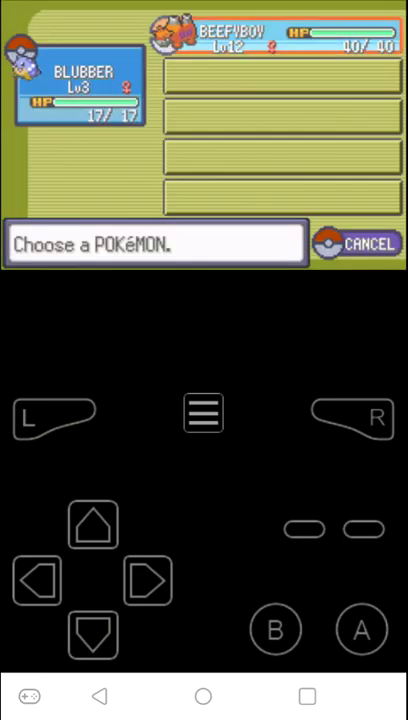
pyautogui.click(361, 628)
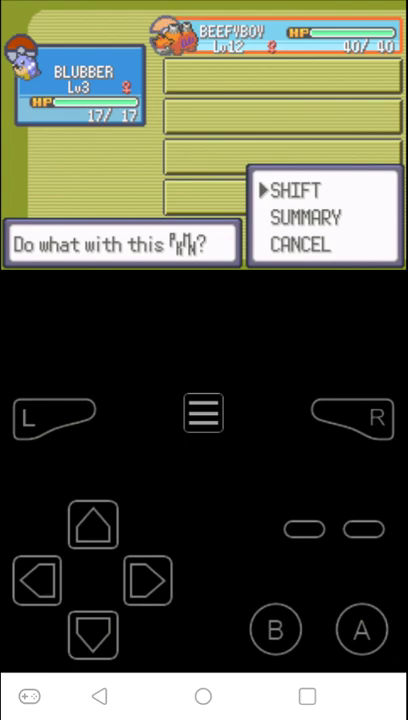
pyautogui.click(361, 628)
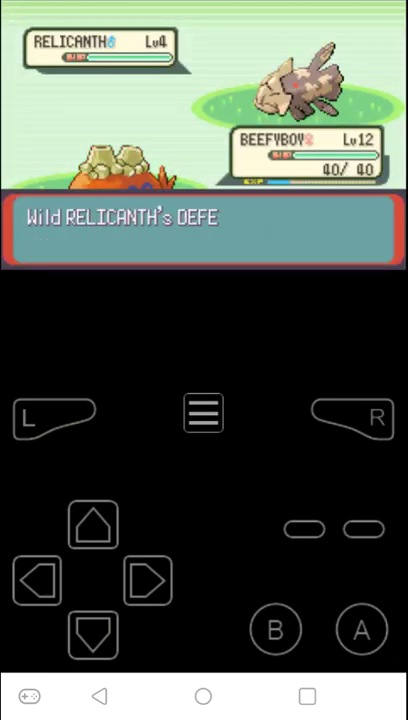
pyautogui.click(361, 628)
# Step: Defeat Relicanth with Magnitude and clear the level-up messages
pyautogui.click(148, 580)
pyautogui.click(93, 633)
pyautogui.click(361, 628)
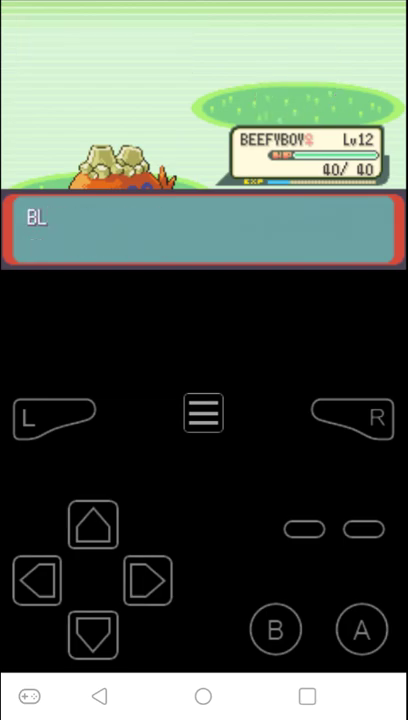
pyautogui.click(361, 628)
pyautogui.click(361, 628)
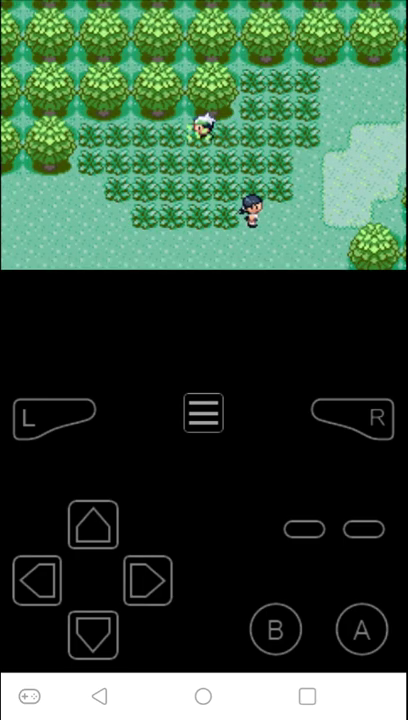
# Step: Swap Beefyboy in for Blubber against the wild Spheal and use Magnitude
pyautogui.click(93, 633)
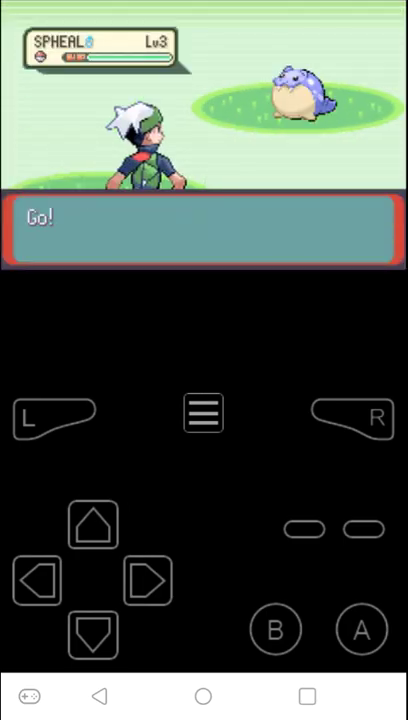
pyautogui.click(93, 633)
pyautogui.click(361, 628)
pyautogui.click(275, 628)
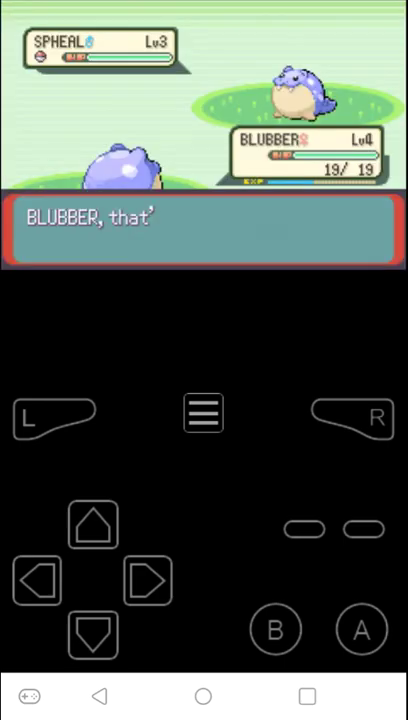
pyautogui.click(361, 628)
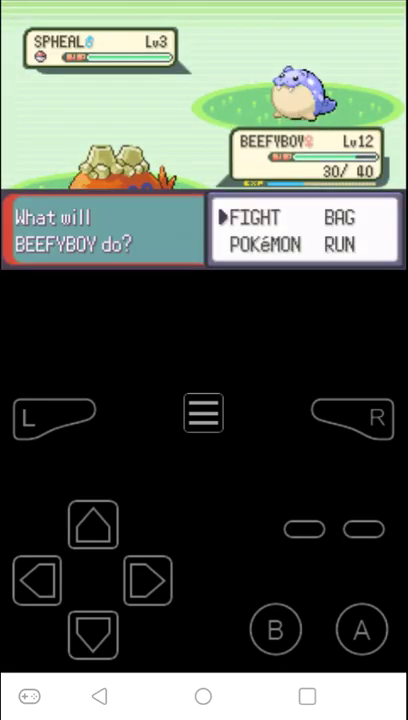
pyautogui.click(148, 580)
pyautogui.click(93, 633)
pyautogui.click(361, 628)
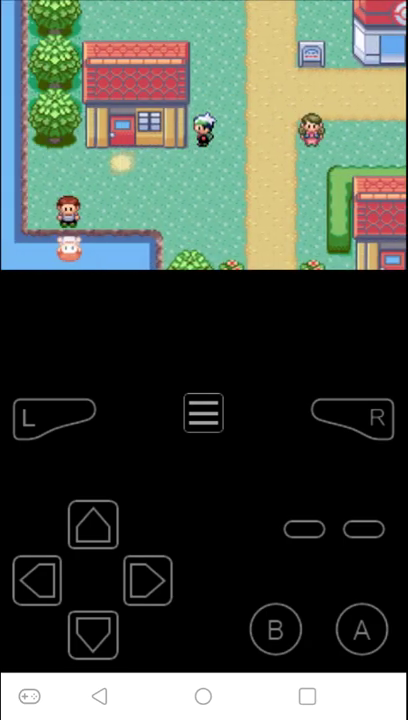
# Step: Walk through Petalburg City to the gym and advance Dad's dialogue
pyautogui.moveTo(148, 580); pyautogui.dragTo(148, 580)
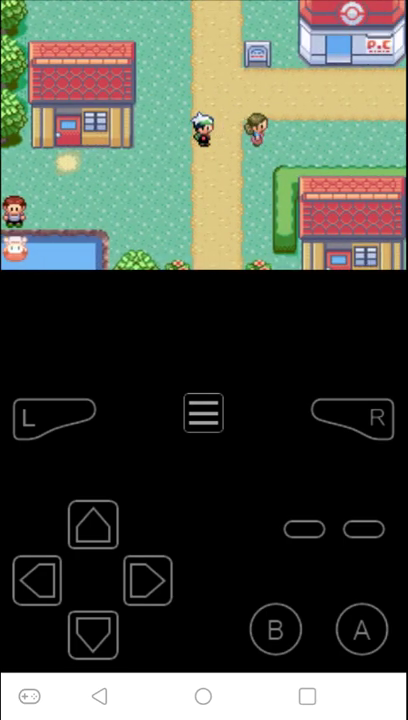
pyautogui.moveTo(93, 524); pyautogui.dragTo(93, 524)
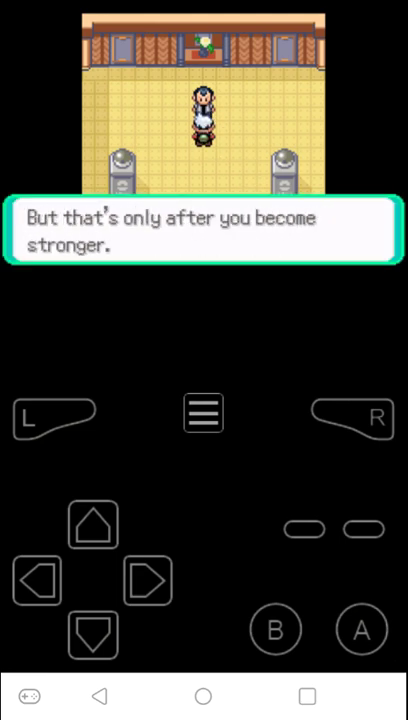
pyautogui.click(361, 629)
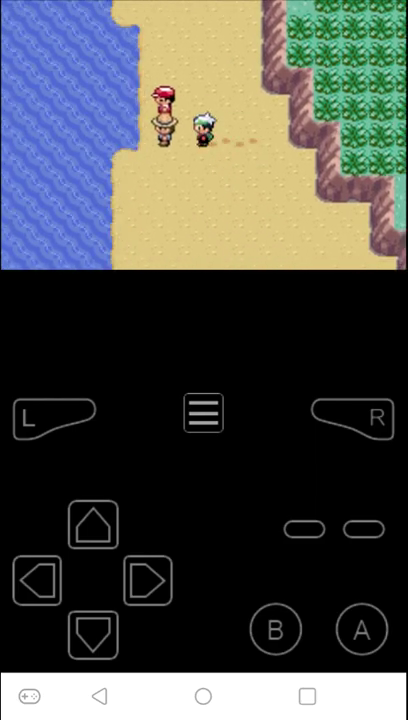
# Step: Start the fisherman's battle and switch Beefyboy in for Blubber
pyautogui.click(361, 629)
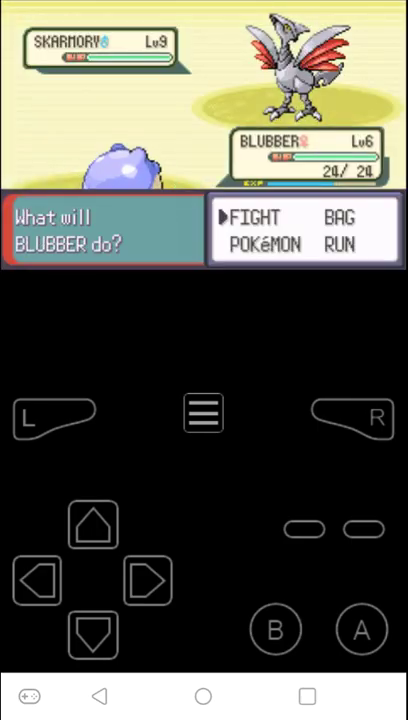
pyautogui.click(361, 629)
pyautogui.click(275, 629)
pyautogui.click(93, 633)
pyautogui.click(361, 629)
pyautogui.click(361, 629)
pyautogui.click(361, 629)
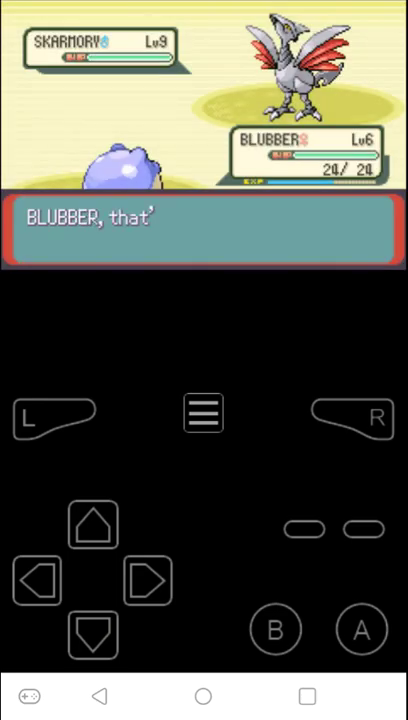
pyautogui.click(361, 629)
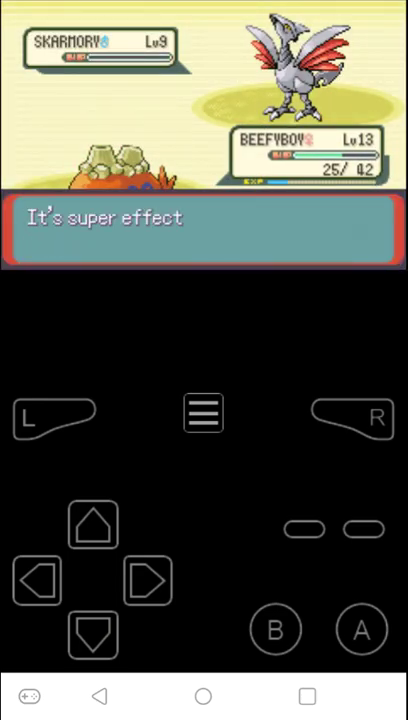
# Step: Clear the level-up and victory messages, collecting the ₽360 prize
pyautogui.click(361, 629)
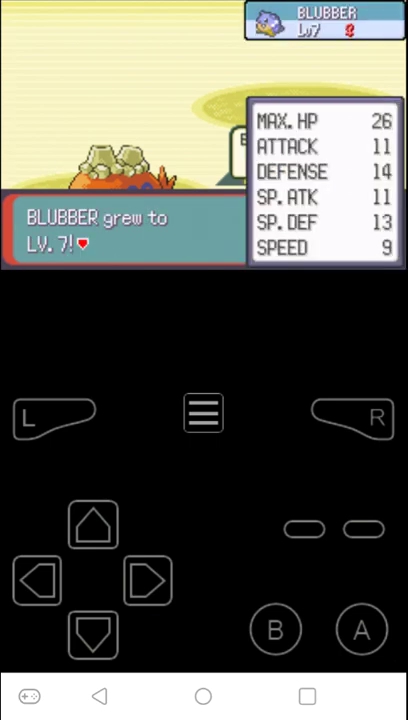
pyautogui.click(361, 629)
pyautogui.click(361, 629)
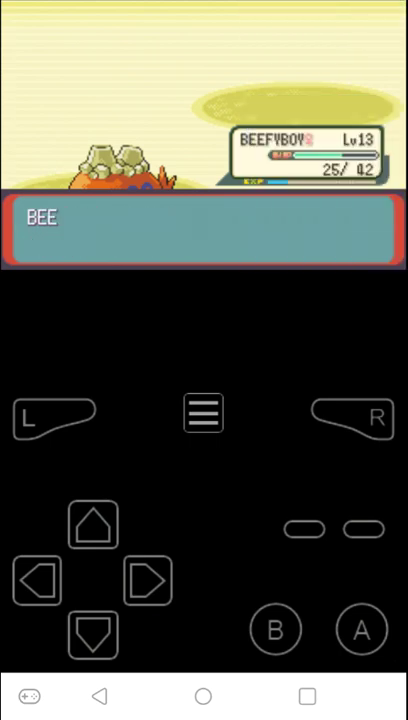
pyautogui.click(361, 629)
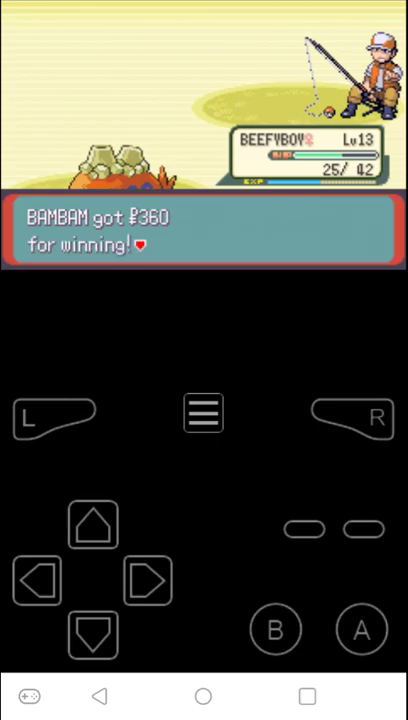
pyautogui.click(361, 629)
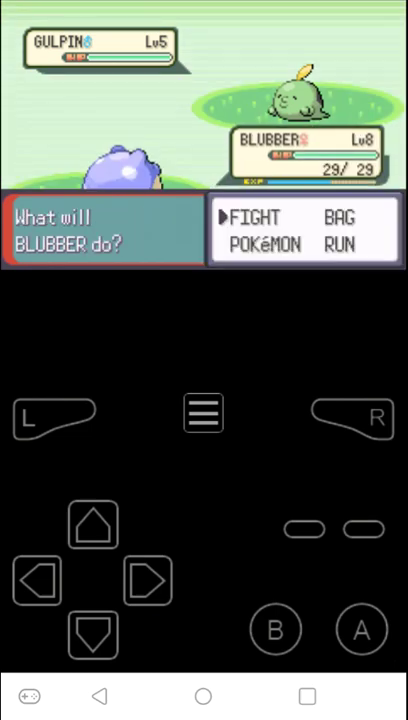
# Step: Defeat the wild Gulpin with two Powder Snow attacks
pyautogui.click(361, 628)
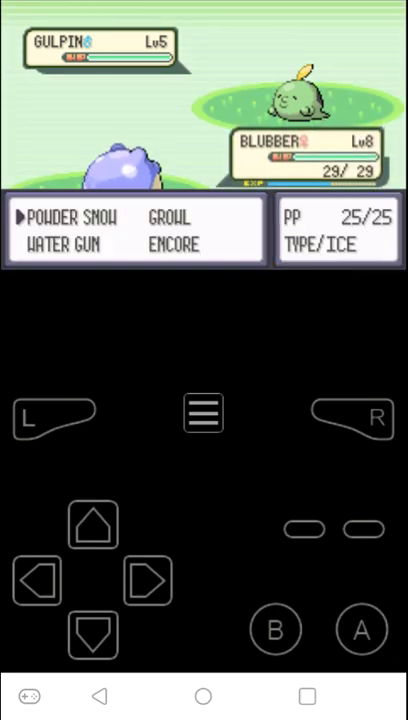
pyautogui.click(361, 628)
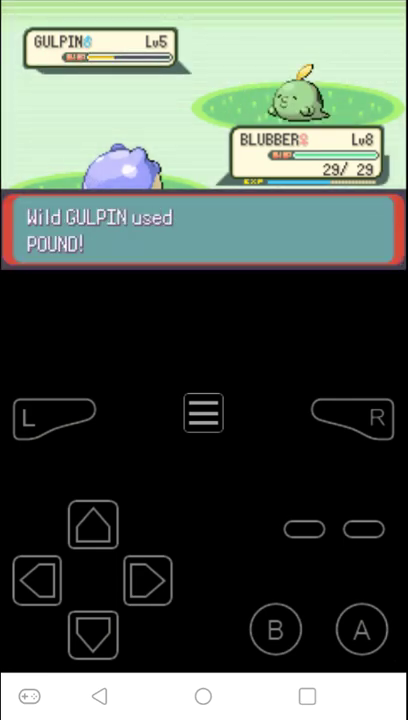
pyautogui.click(361, 628)
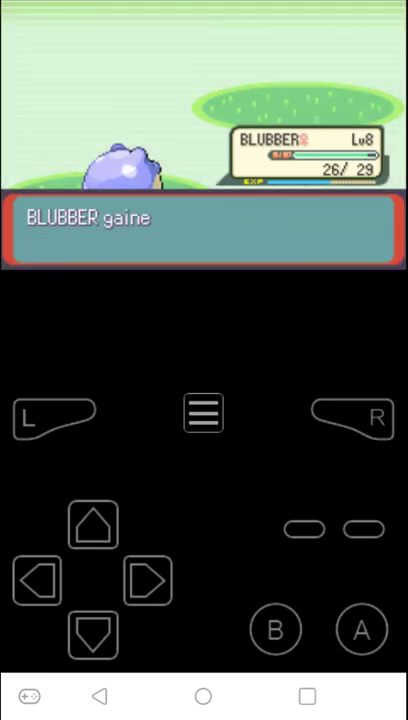
pyautogui.click(361, 628)
pyautogui.click(361, 628)
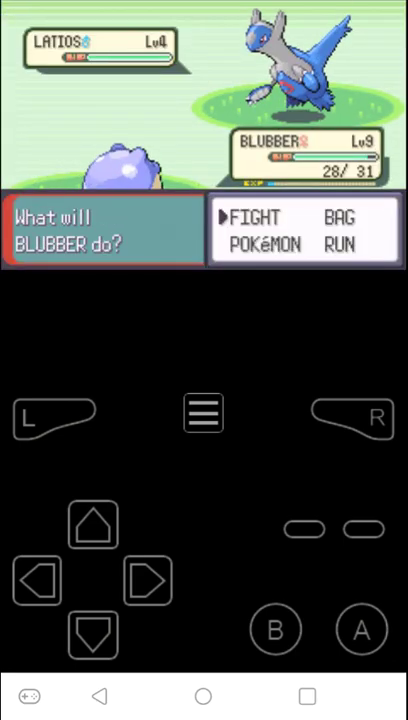
# Step: Fail to flee the wild Latios, then hit it twice with Powder Snow
pyautogui.click(148, 580)
pyautogui.click(93, 634)
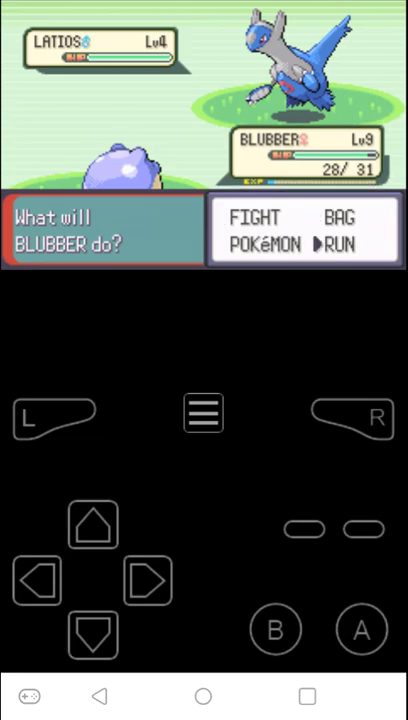
pyautogui.click(361, 628)
pyautogui.click(93, 524)
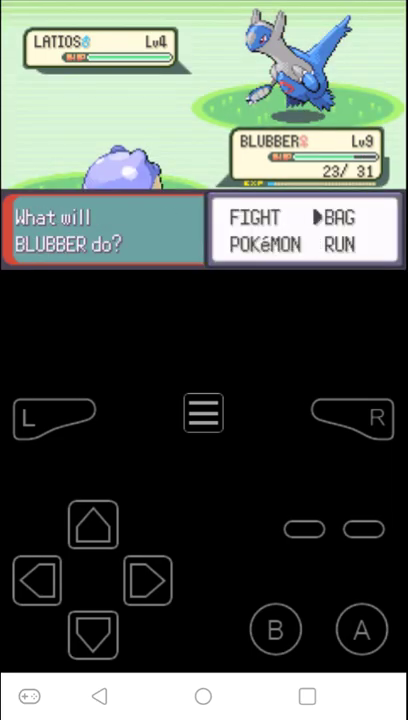
pyautogui.click(38, 580)
pyautogui.click(361, 628)
pyautogui.click(361, 628)
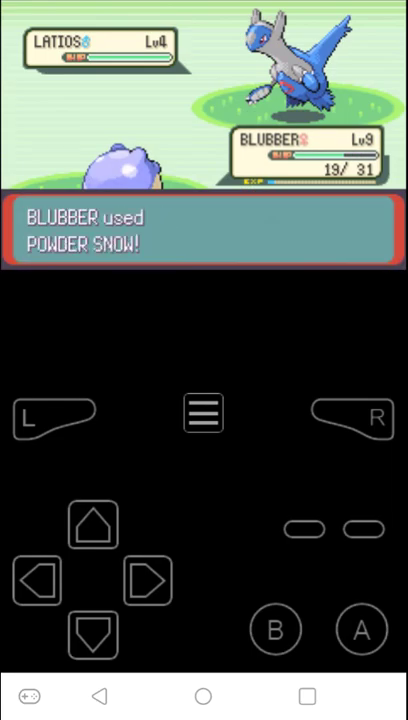
pyautogui.click(361, 628)
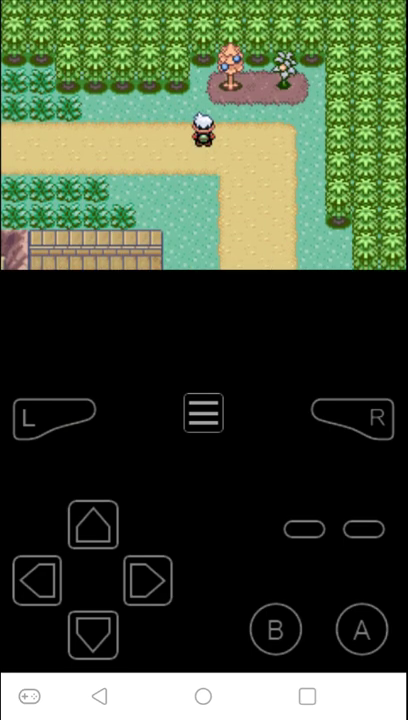
# Step: Pick Pecha Berries from the berry tree and walk down toward the building
pyautogui.click(93, 524)
pyautogui.click(361, 628)
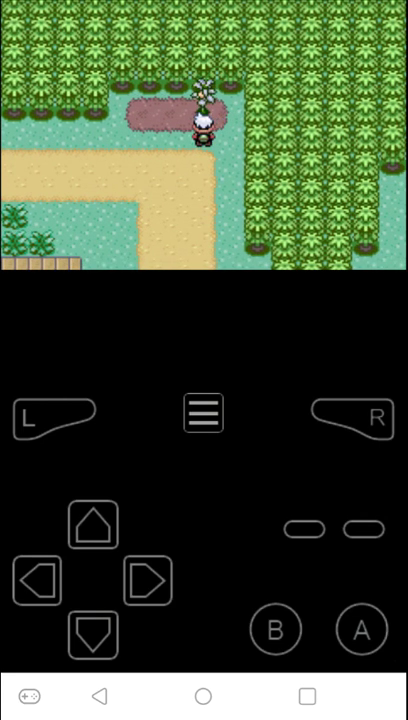
pyautogui.click(361, 628)
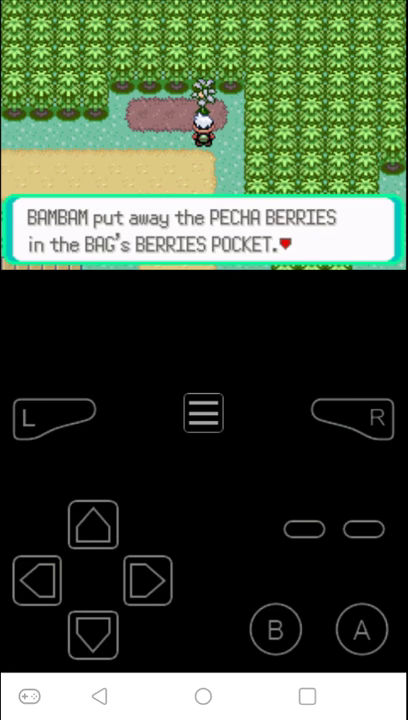
pyautogui.click(361, 628)
pyautogui.moveTo(93, 633); pyautogui.dragTo(93, 633)
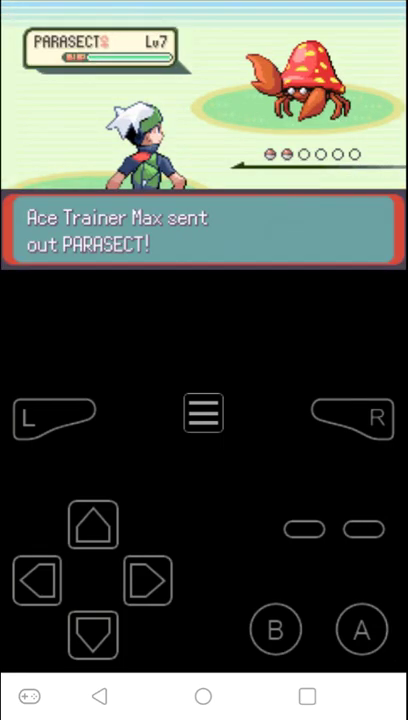
pyautogui.click(361, 628)
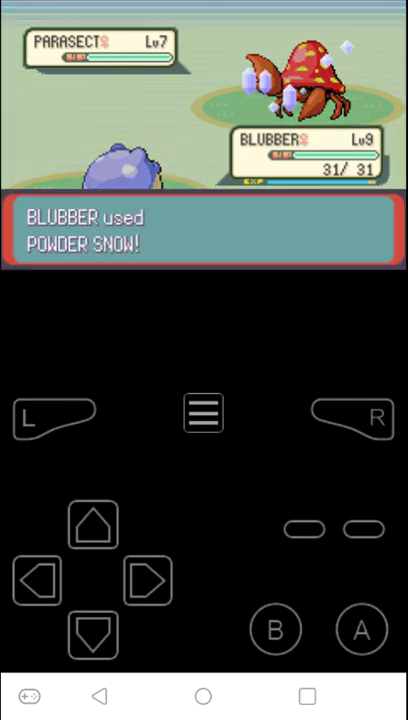
pyautogui.click(361, 628)
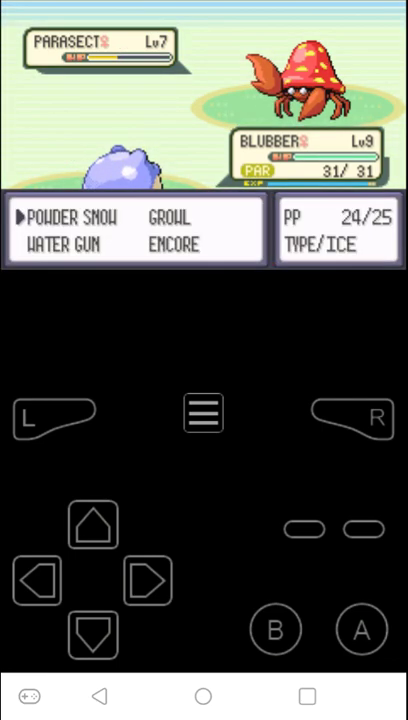
pyautogui.click(361, 628)
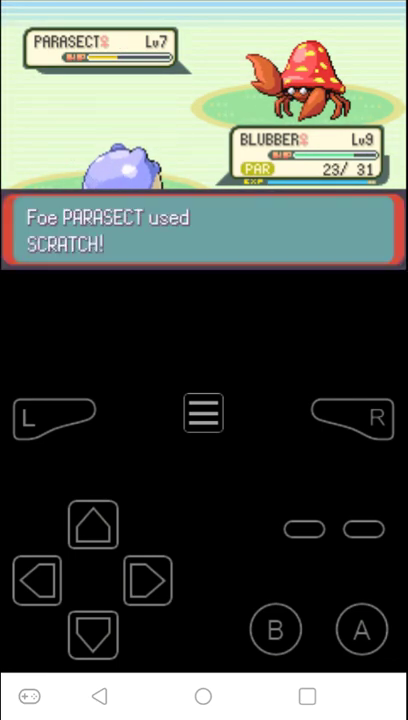
pyautogui.click(361, 628)
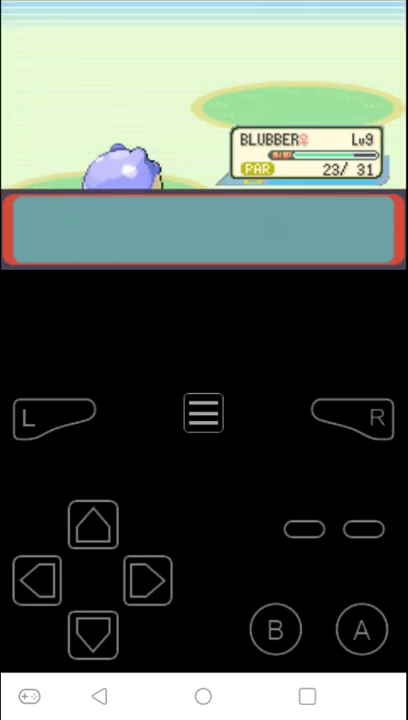
pyautogui.click(361, 628)
pyautogui.click(361, 628)
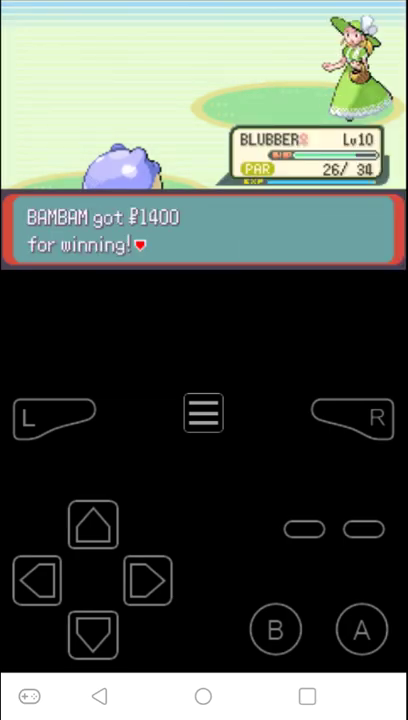
pyautogui.click(363, 528)
pyautogui.click(92, 634)
pyautogui.click(361, 628)
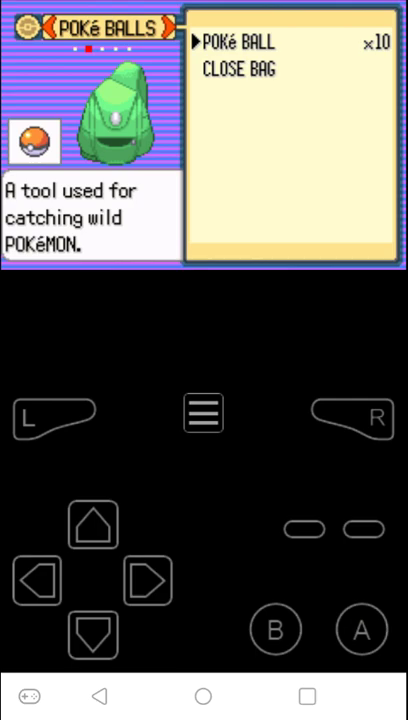
pyautogui.click(148, 580)
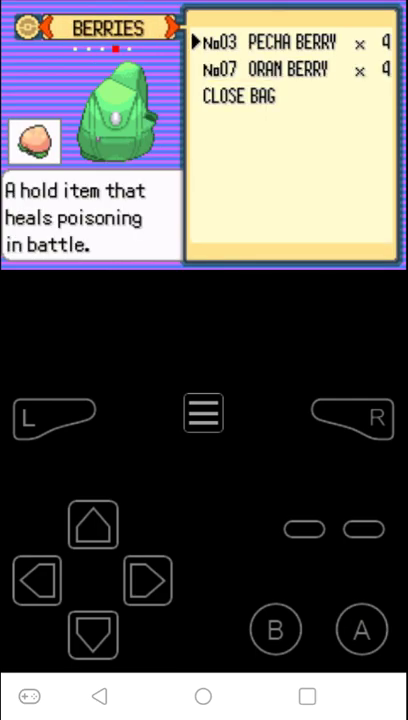
pyautogui.click(93, 634)
pyautogui.click(275, 628)
# Step: Walk up into Petalburg Woods' tall grass and battle the wild Beautifly with BLUBBER
pyautogui.click(93, 525)
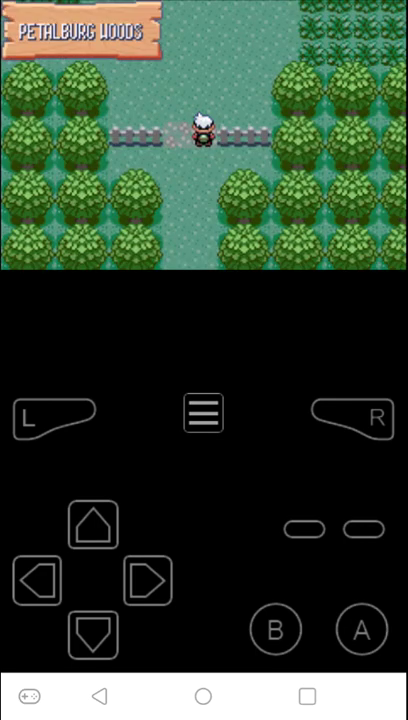
pyautogui.click(93, 525)
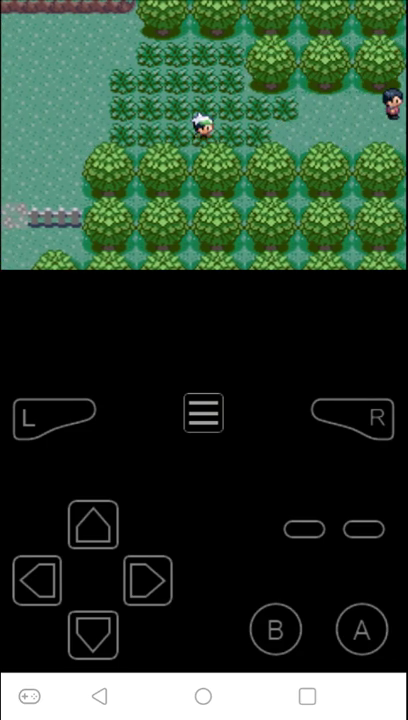
pyautogui.click(148, 580)
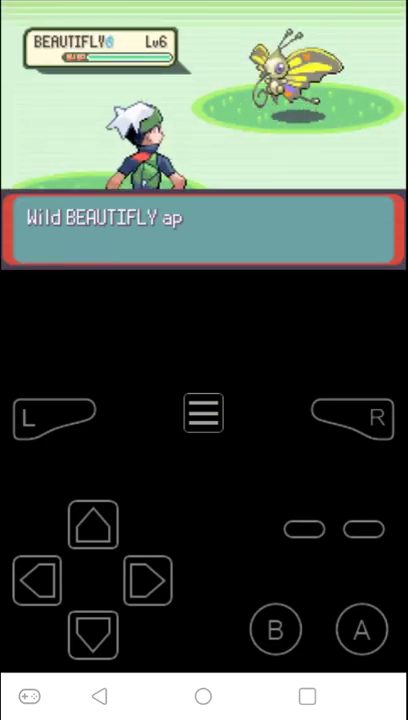
pyautogui.click(360, 628)
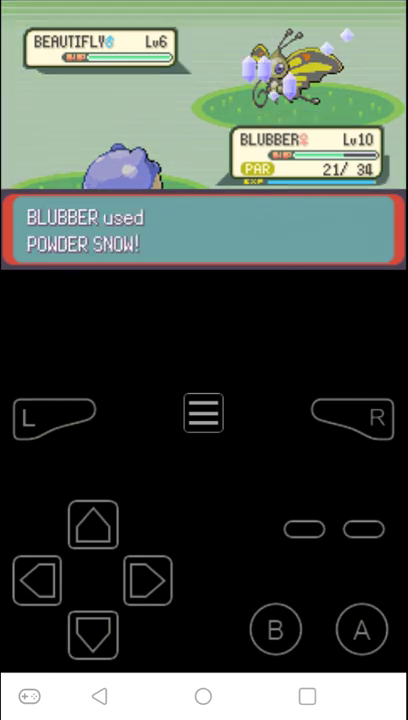
# Step: Throw a Poké Ball from the bag's POKé BALLS pocket at Beautifly
pyautogui.click(148, 580)
pyautogui.click(360, 628)
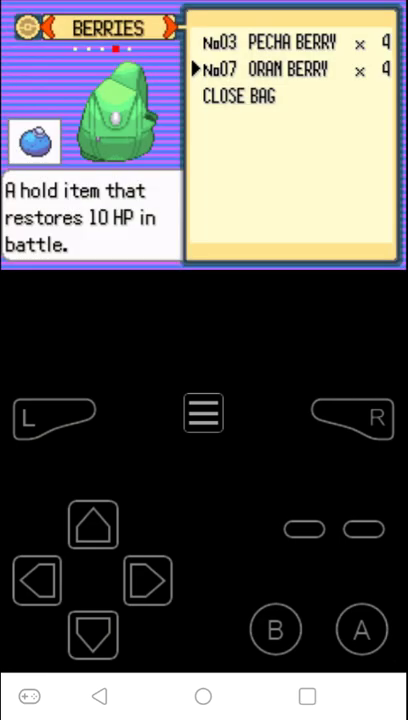
pyautogui.click(148, 580)
pyautogui.click(148, 580)
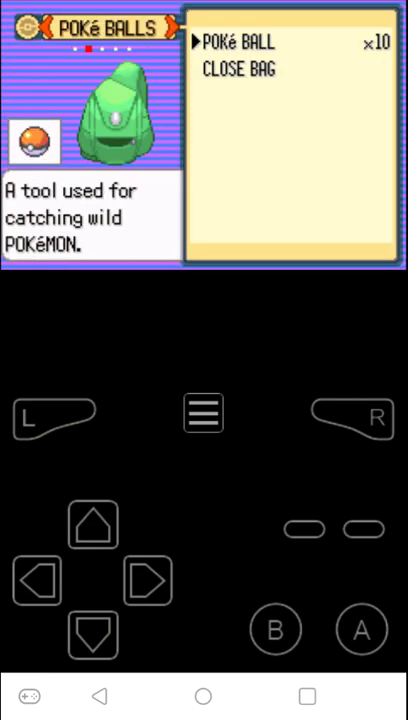
pyautogui.click(360, 628)
pyautogui.click(360, 628)
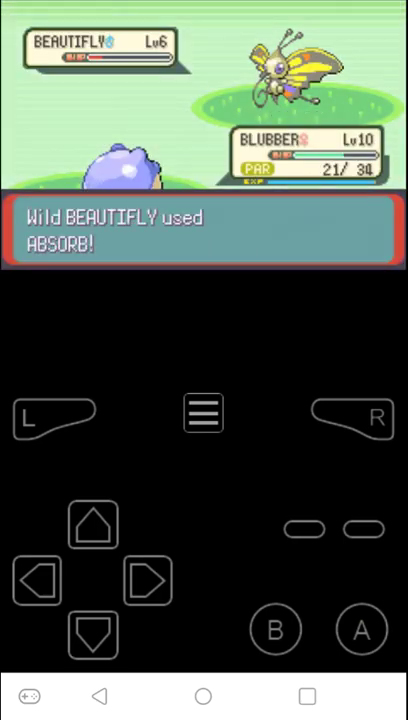
pyautogui.click(360, 628)
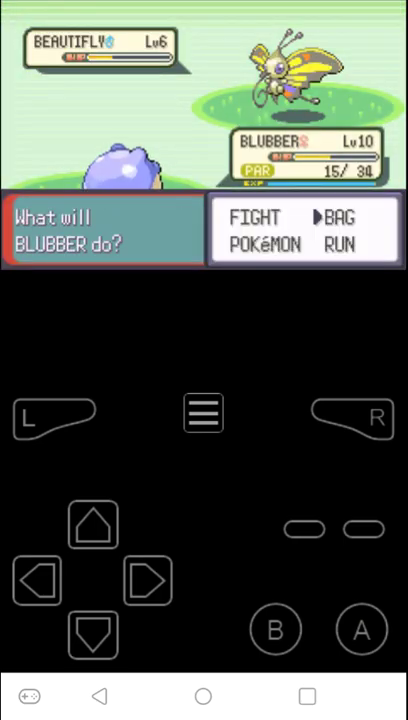
# Step: Switch BLUBBER out for BEEFYBOY in the battle
pyautogui.click(38, 580)
pyautogui.click(93, 632)
pyautogui.click(360, 628)
pyautogui.click(148, 580)
pyautogui.click(360, 628)
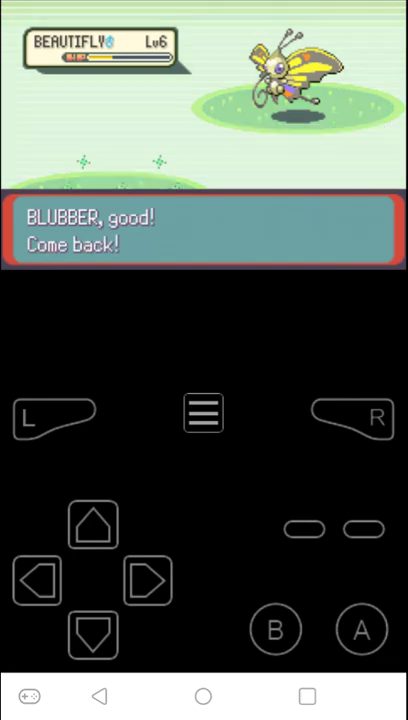
pyautogui.click(360, 628)
# Step: Throw another Poké Ball to catch Beautifly and page through its Pokédex entry
pyautogui.click(360, 628)
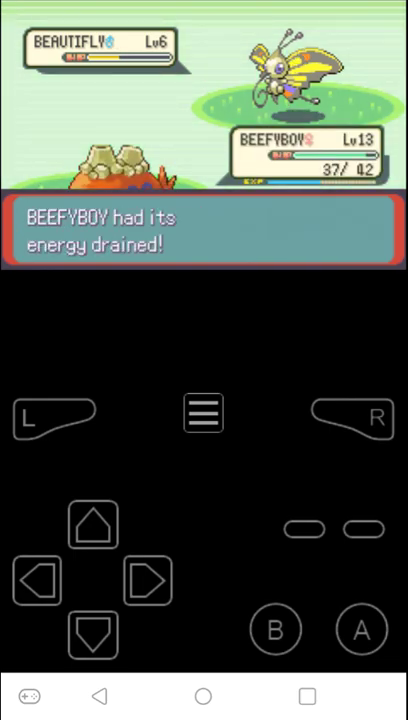
pyautogui.click(148, 580)
pyautogui.click(360, 628)
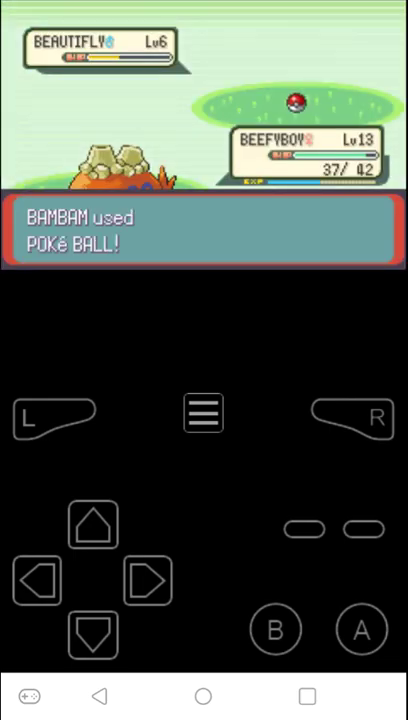
pyautogui.click(360, 628)
pyautogui.click(360, 628)
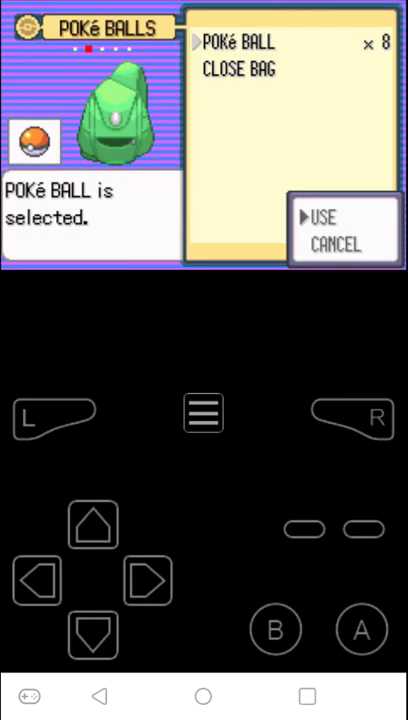
pyautogui.click(360, 628)
pyautogui.click(360, 628)
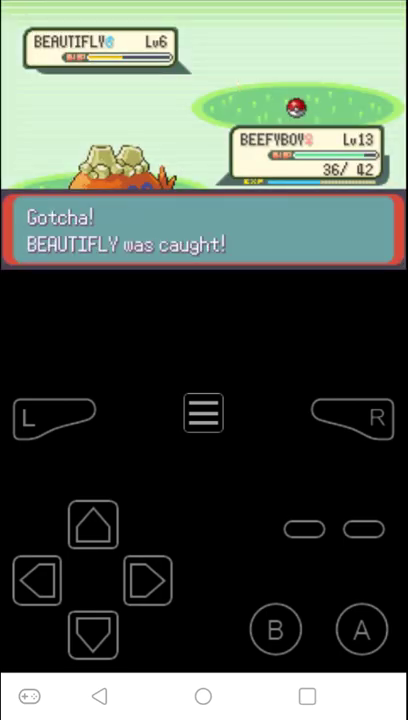
pyautogui.click(360, 628)
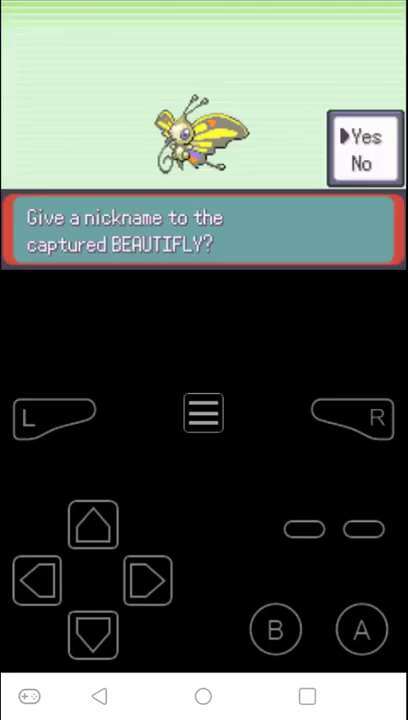
pyautogui.click(360, 628)
# Step: Accept the nickname prompt and confirm Beautifly's name as BADY
pyautogui.click(203, 413)
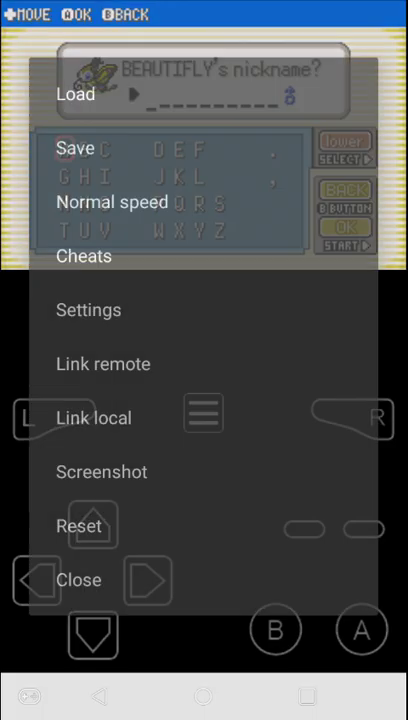
pyautogui.click(79, 578)
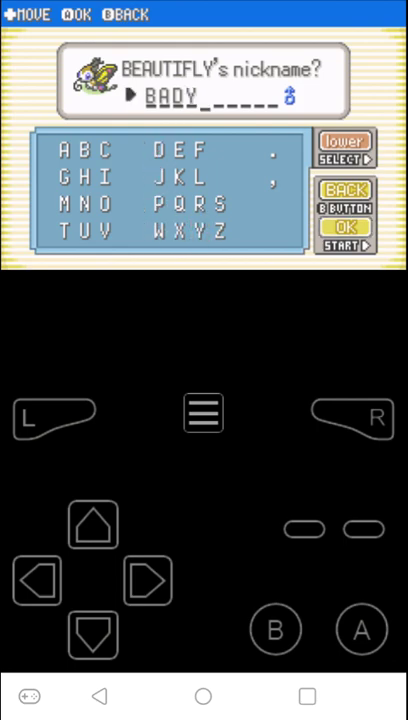
pyautogui.click(361, 629)
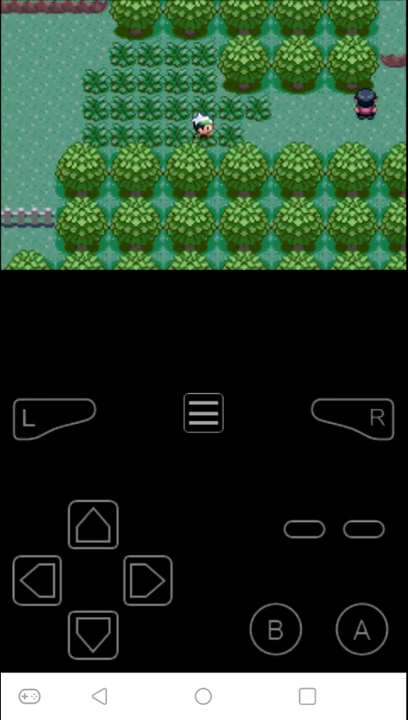
# Step: Resume the game, walk through the woods and talk to the nearby character
pyautogui.click(203, 413)
pyautogui.click(75, 148)
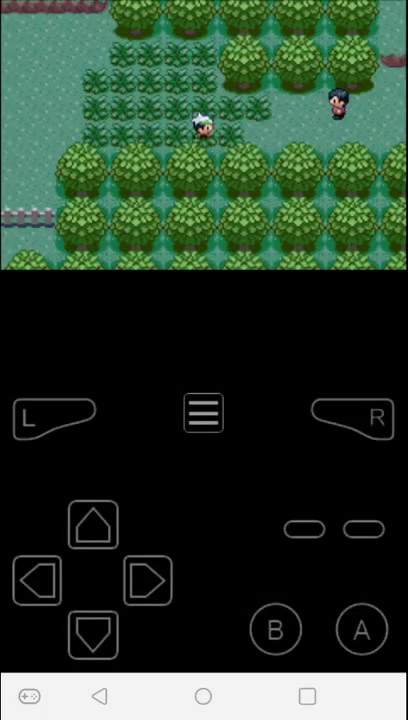
pyautogui.moveTo(147, 579); pyautogui.dragTo(147, 580)
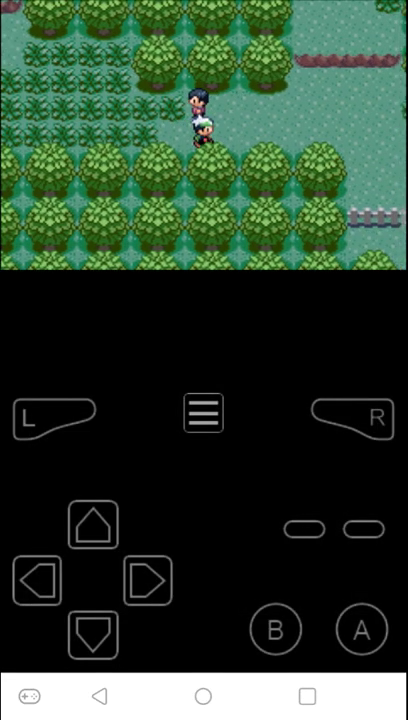
pyautogui.click(147, 579)
pyautogui.click(361, 628)
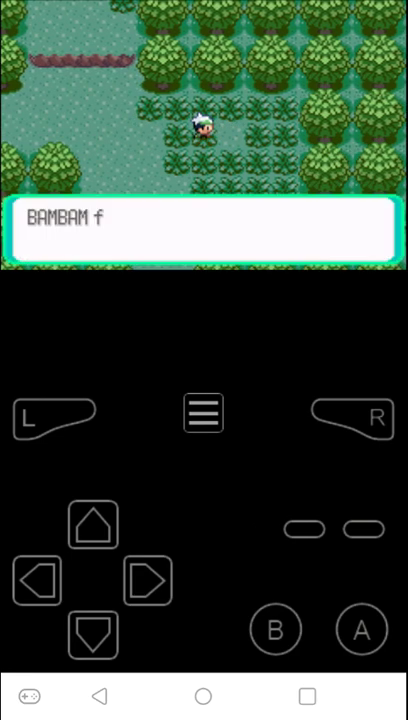
pyautogui.click(361, 628)
pyautogui.click(37, 580)
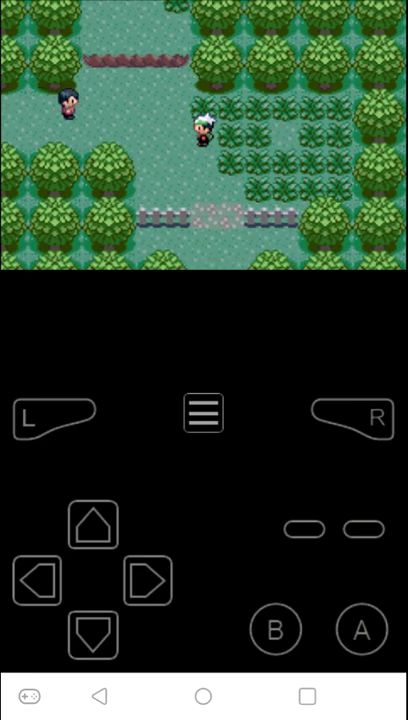
pyautogui.click(361, 628)
pyautogui.click(361, 628)
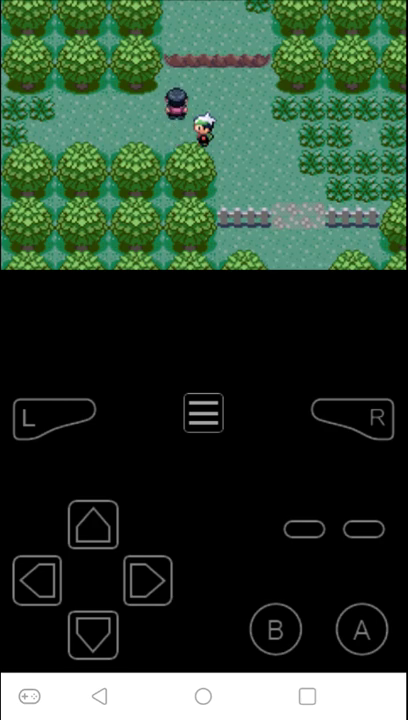
pyautogui.click(93, 632)
# Step: Walk down Route 104, talk to a villager and pick up an item
pyautogui.click(93, 632)
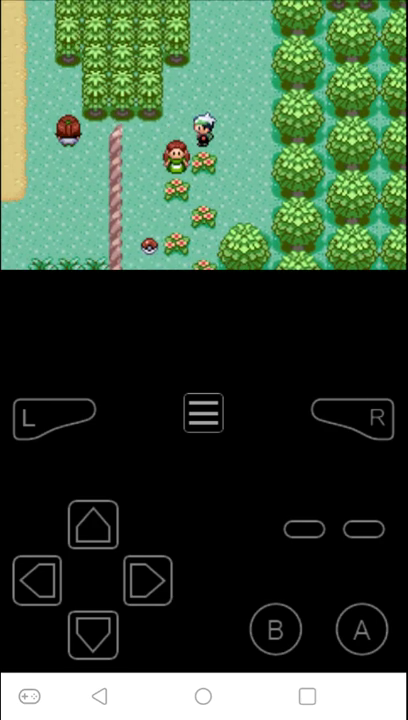
pyautogui.click(361, 628)
pyautogui.click(361, 628)
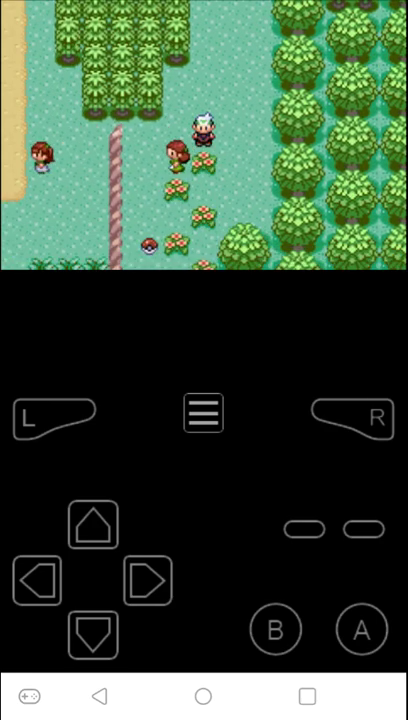
pyautogui.click(93, 523)
pyautogui.click(361, 628)
pyautogui.click(361, 628)
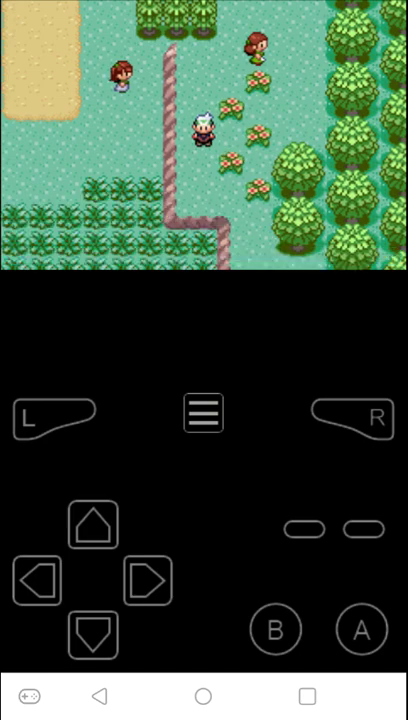
# Step: Walk through town to the Pokémon Center and go inside
pyautogui.click(93, 632)
pyautogui.click(93, 632)
pyautogui.click(93, 523)
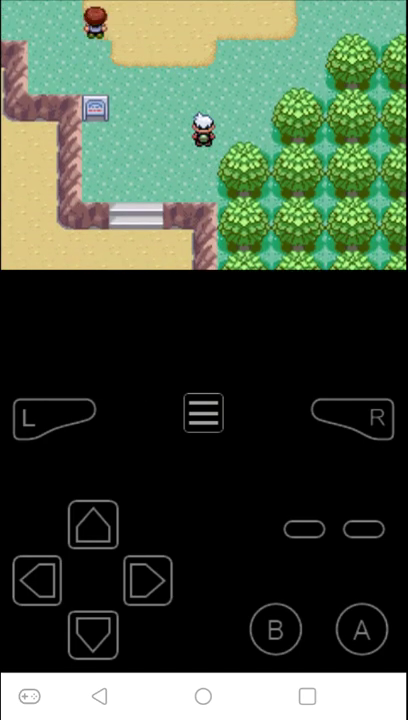
pyautogui.click(93, 523)
pyautogui.click(93, 632)
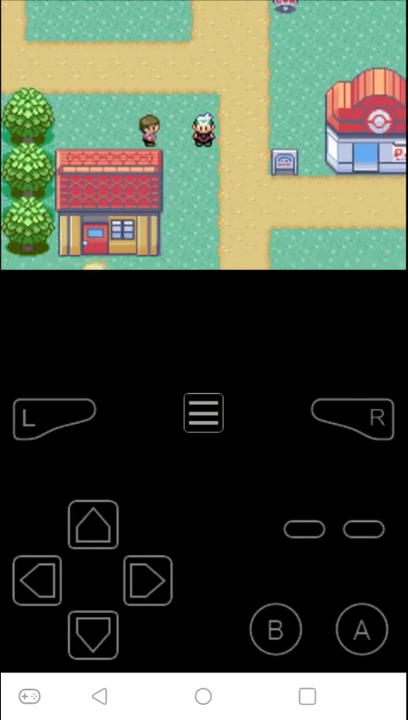
pyautogui.click(148, 580)
pyautogui.click(93, 632)
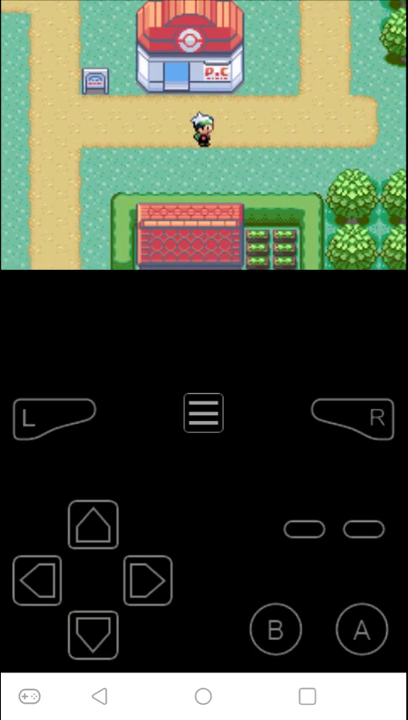
pyautogui.click(93, 523)
# Step: Heal the party at the nurse's counter, then pull down the phone's notification panel
pyautogui.click(360, 629)
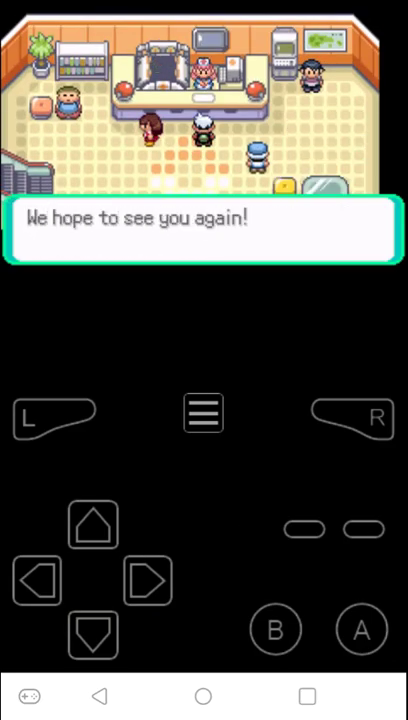
pyautogui.click(360, 629)
pyautogui.click(93, 632)
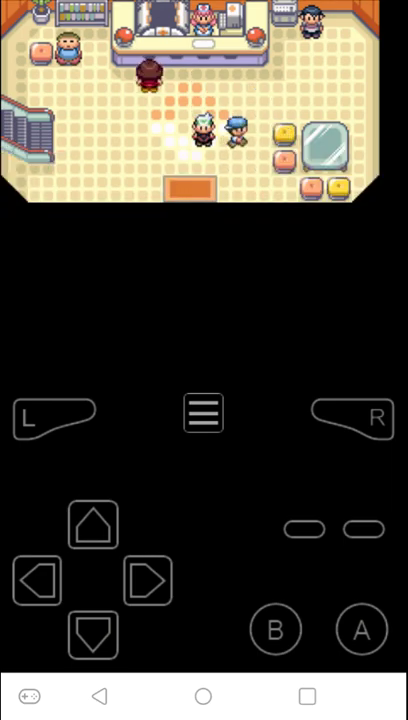
pyautogui.moveTo(204, 5); pyautogui.dragTo(204, 400)
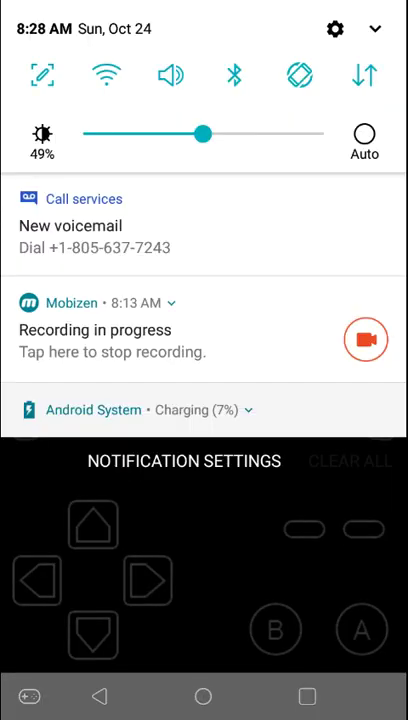